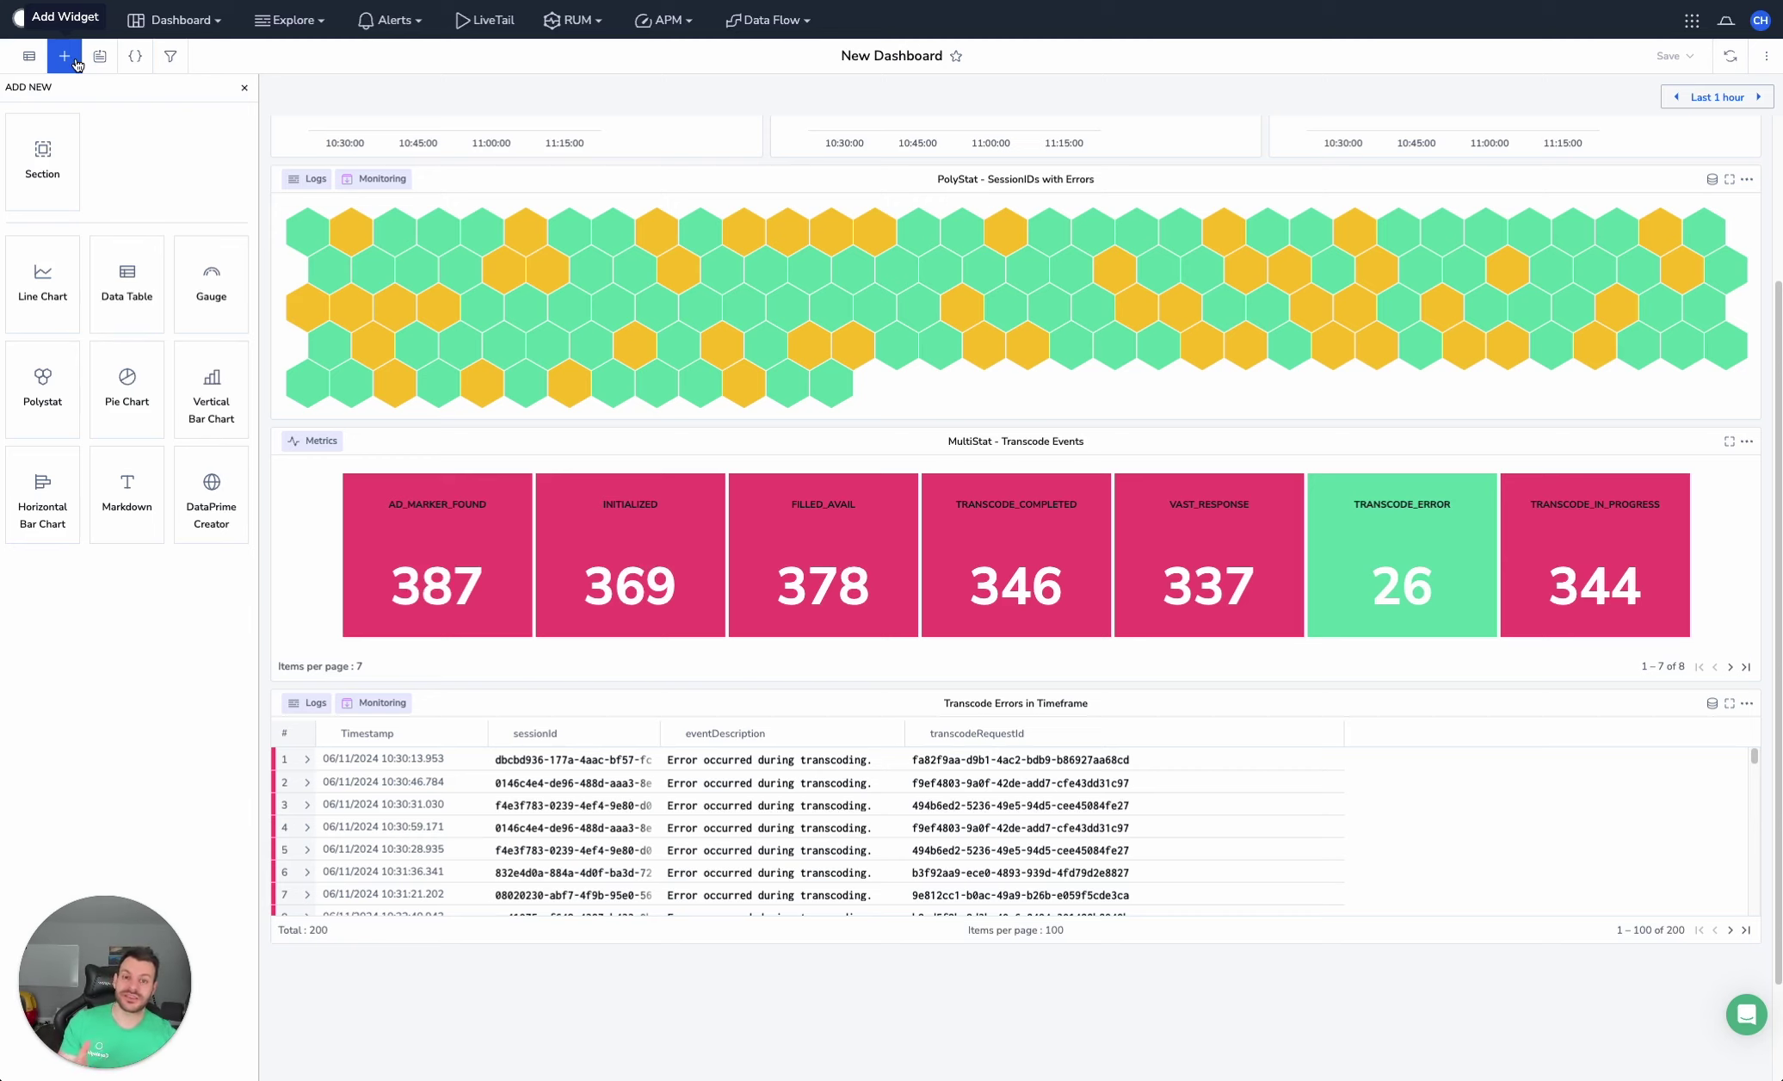
Close the widget picker and inspect the settings and query of the PolyStat - SessionIDs with Errors widget
{"action": "left_click", "coordinate": [75, 63]}
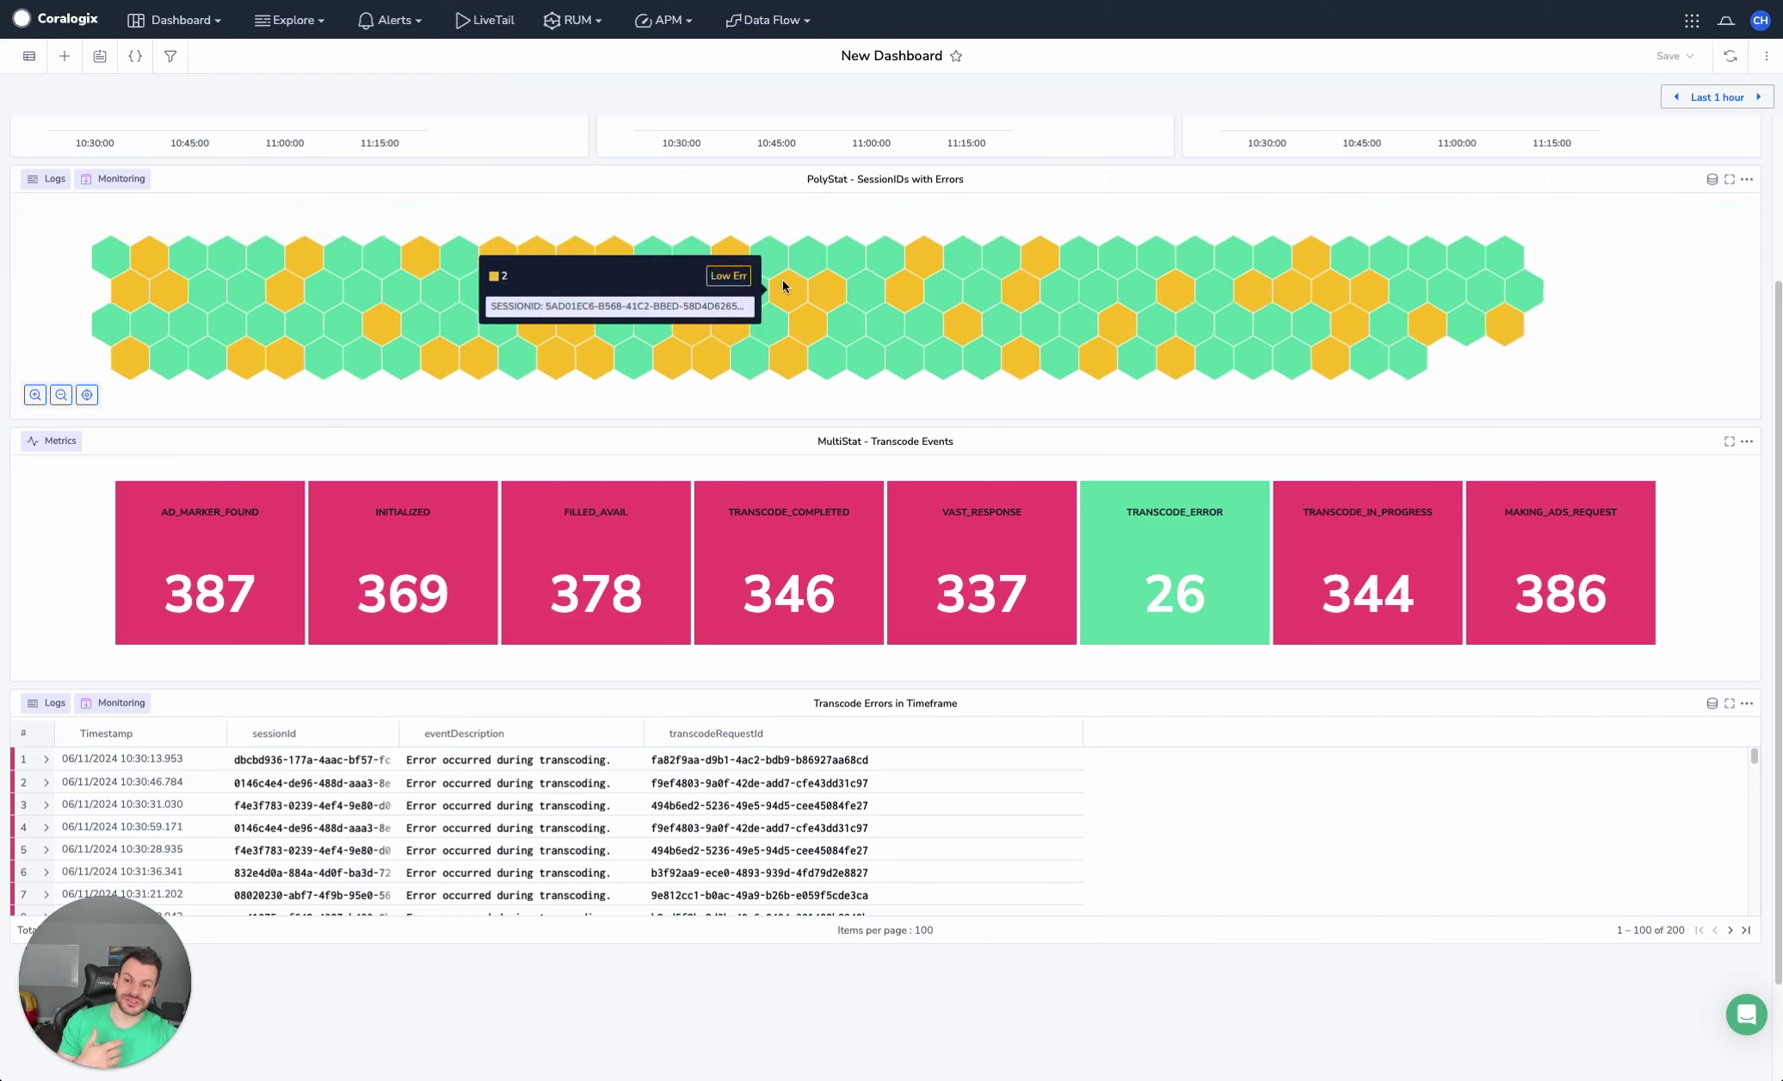
{"action": "mouse_move", "coordinate": [826, 255]}
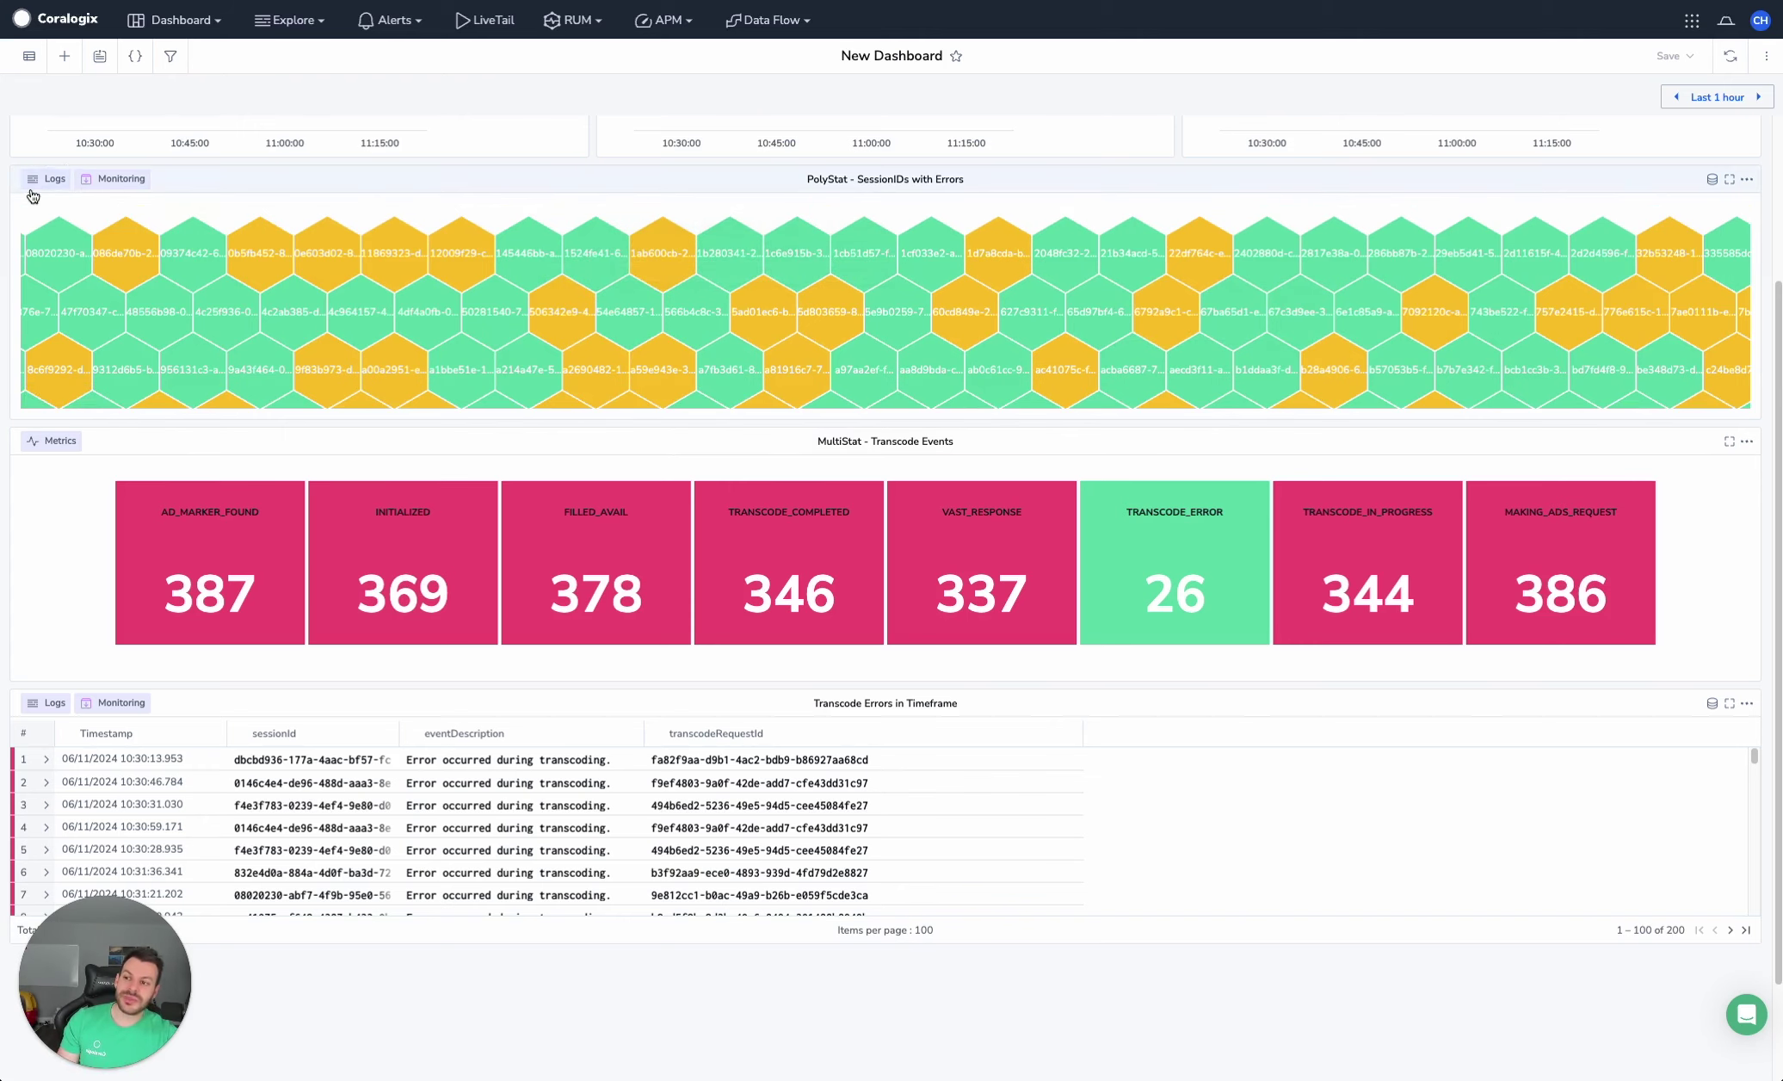
{"action": "left_click", "coordinate": [720, 187]}
{"action": "left_click_drag", "start_coordinate": [137, 959], "coordinate": [423, 739]}
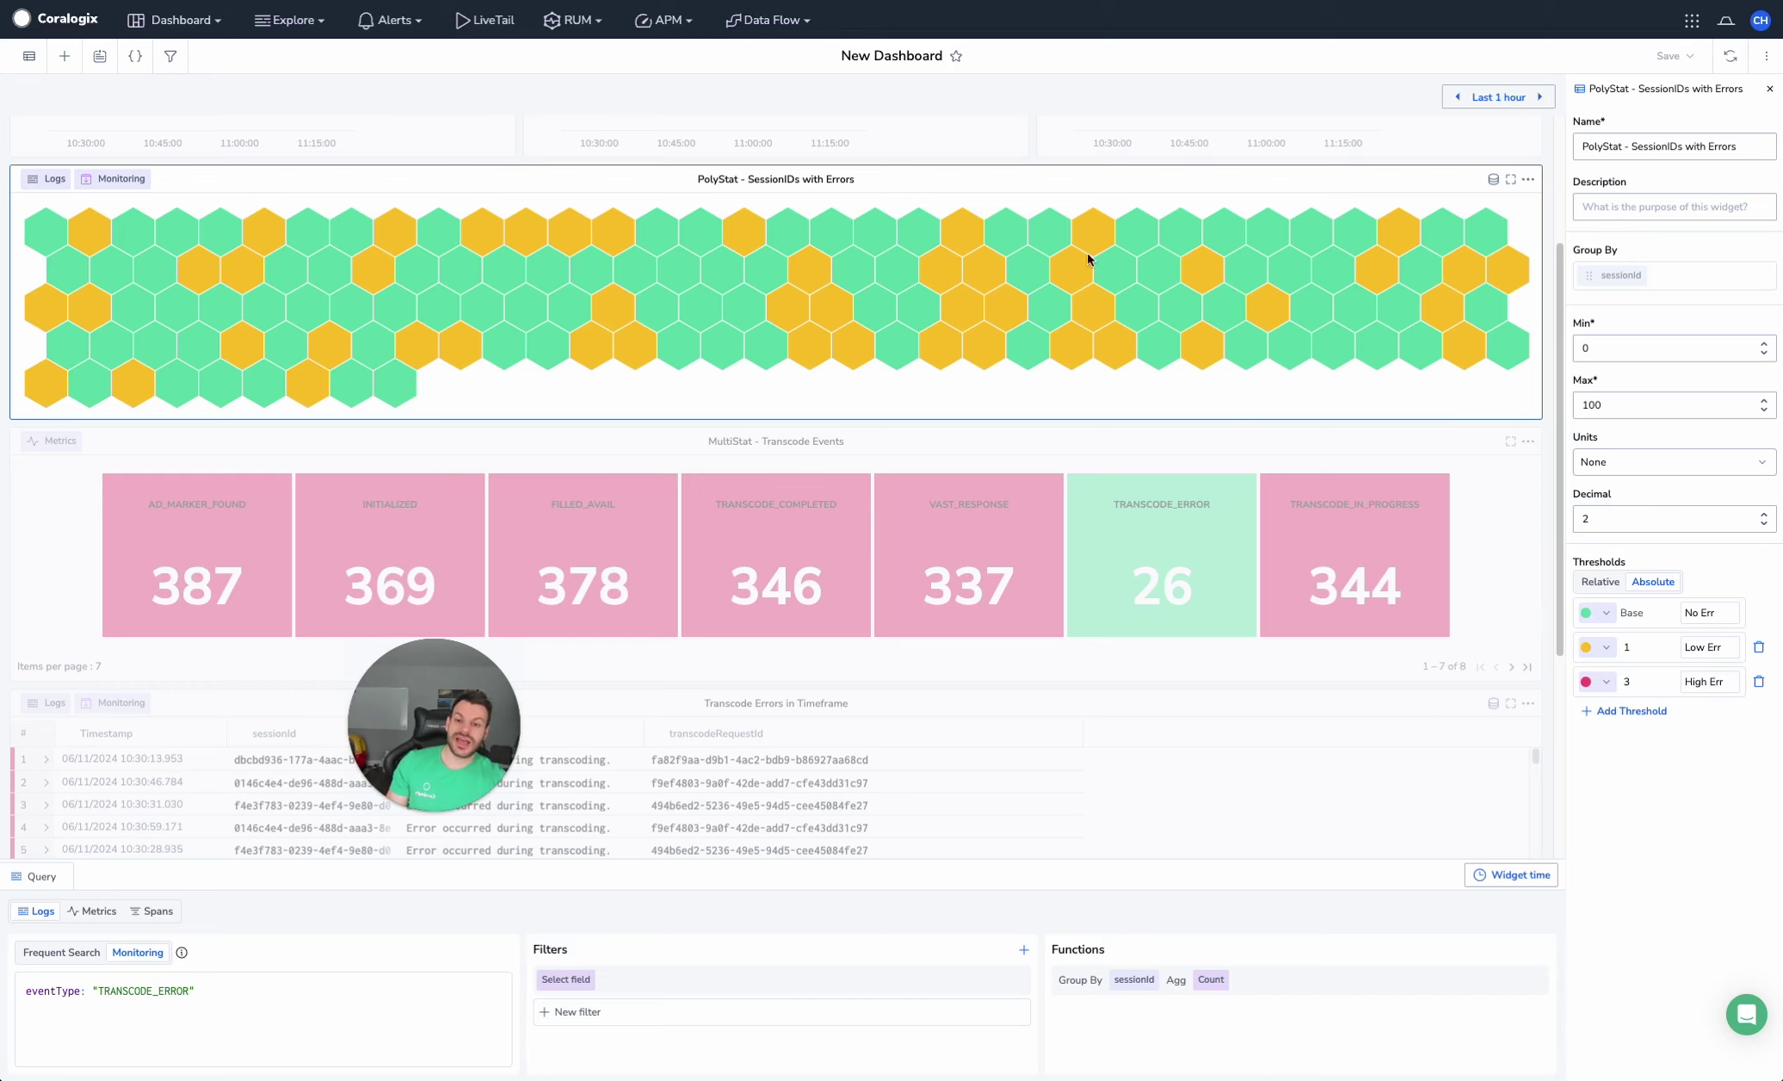
{"action": "key", "text": "Escape"}
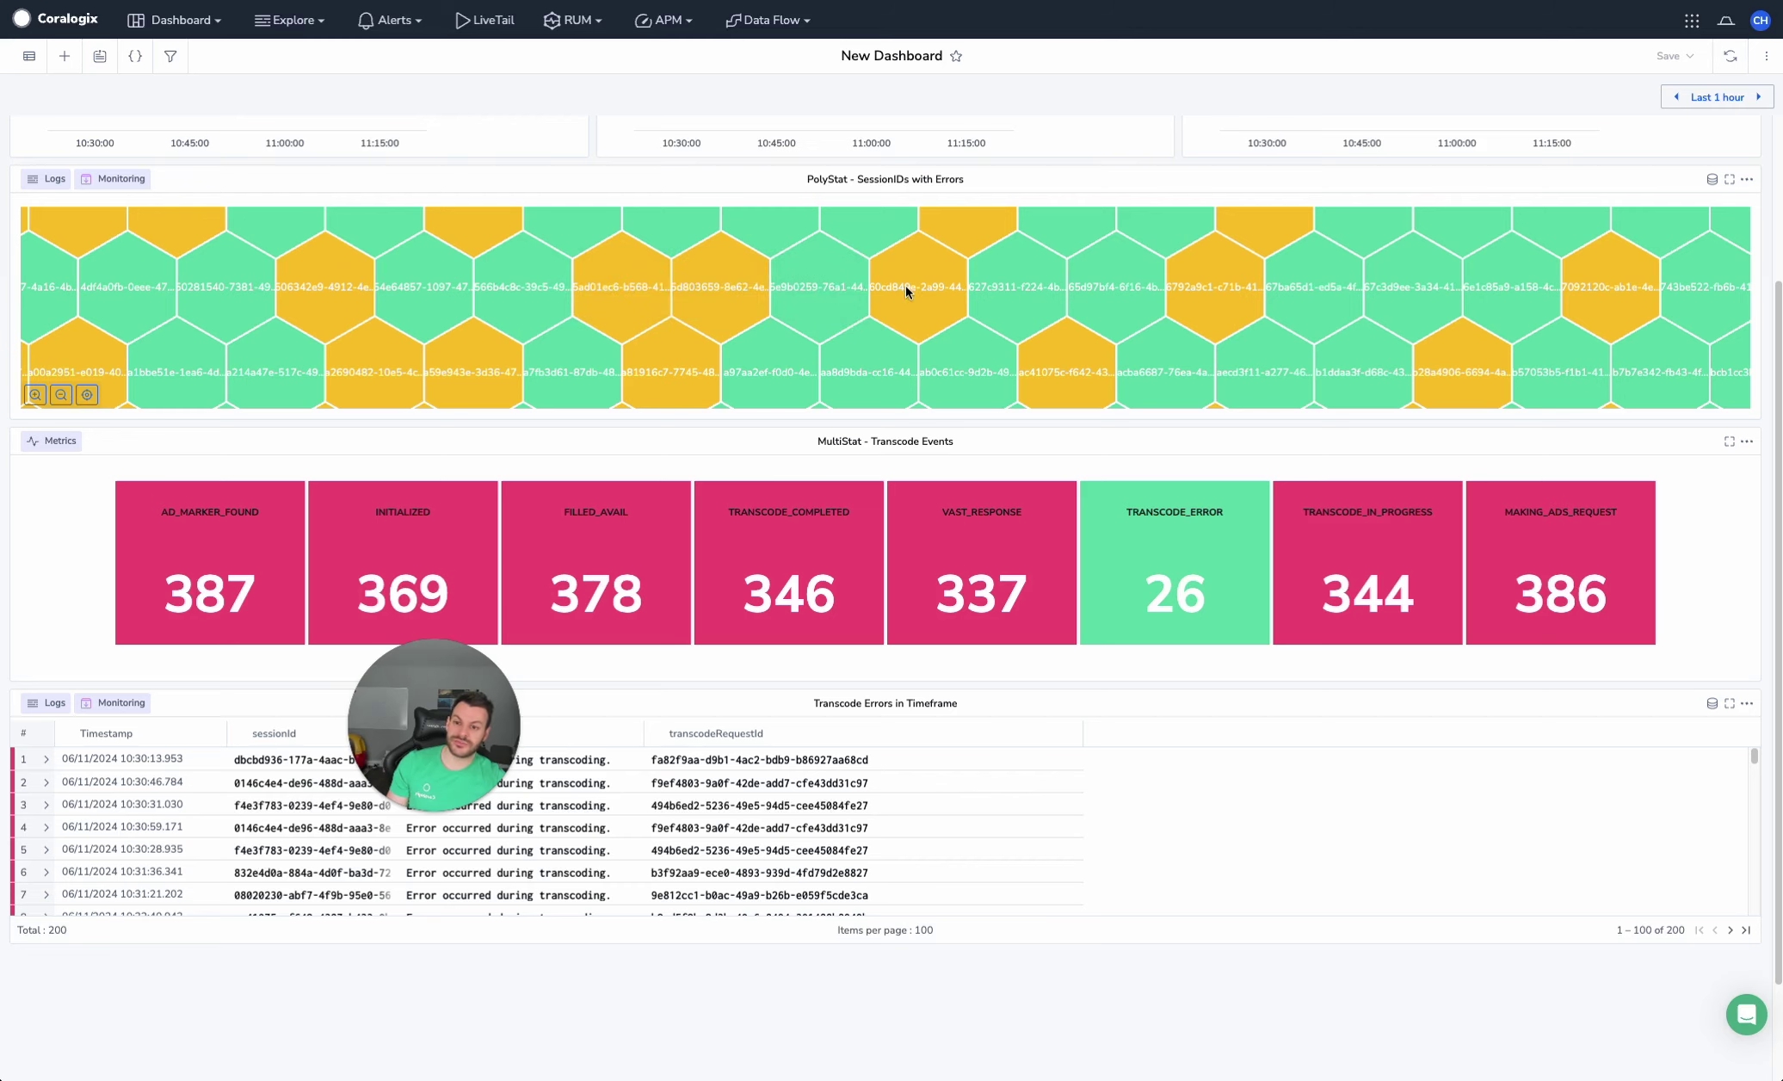
Examine the session hexagons in the PolyStat widget up close and as a whole, including individual sessions' error details
{"action": "right_click", "coordinate": [916, 280]}
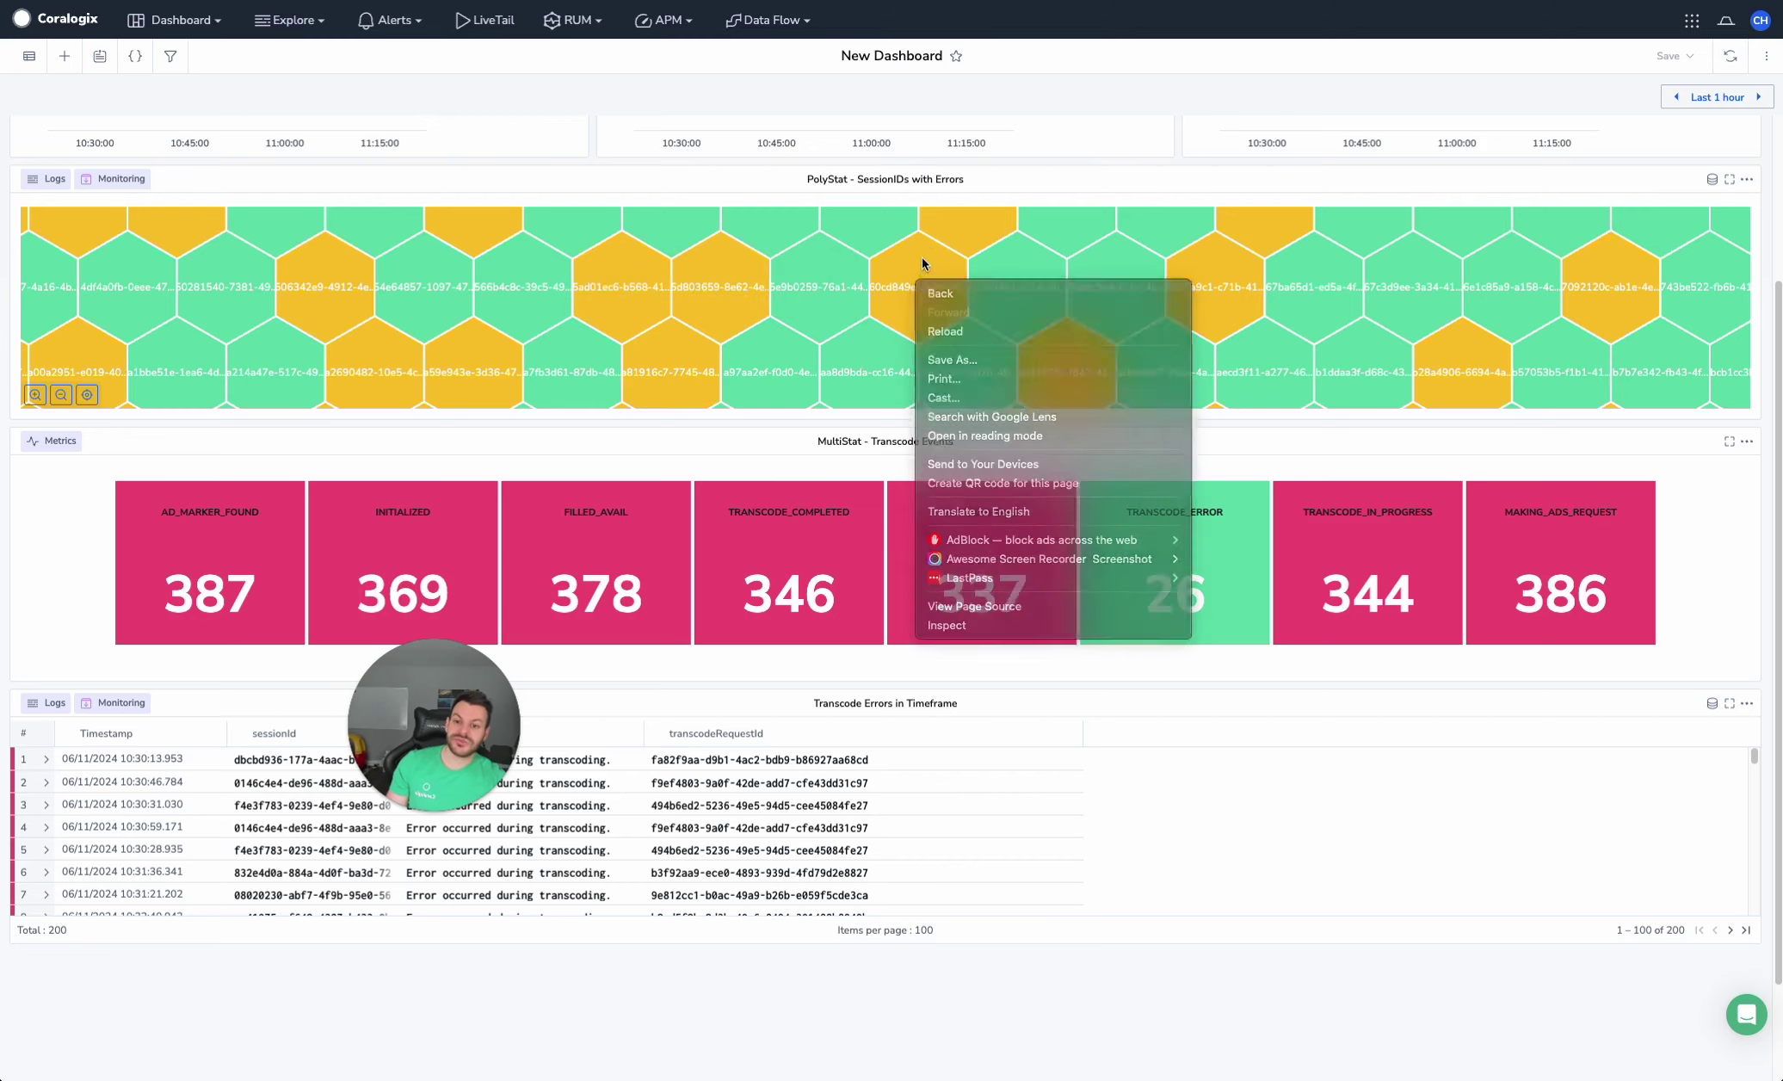
{"action": "left_click", "coordinate": [907, 276]}
{"action": "mouse_move", "coordinate": [912, 280]}
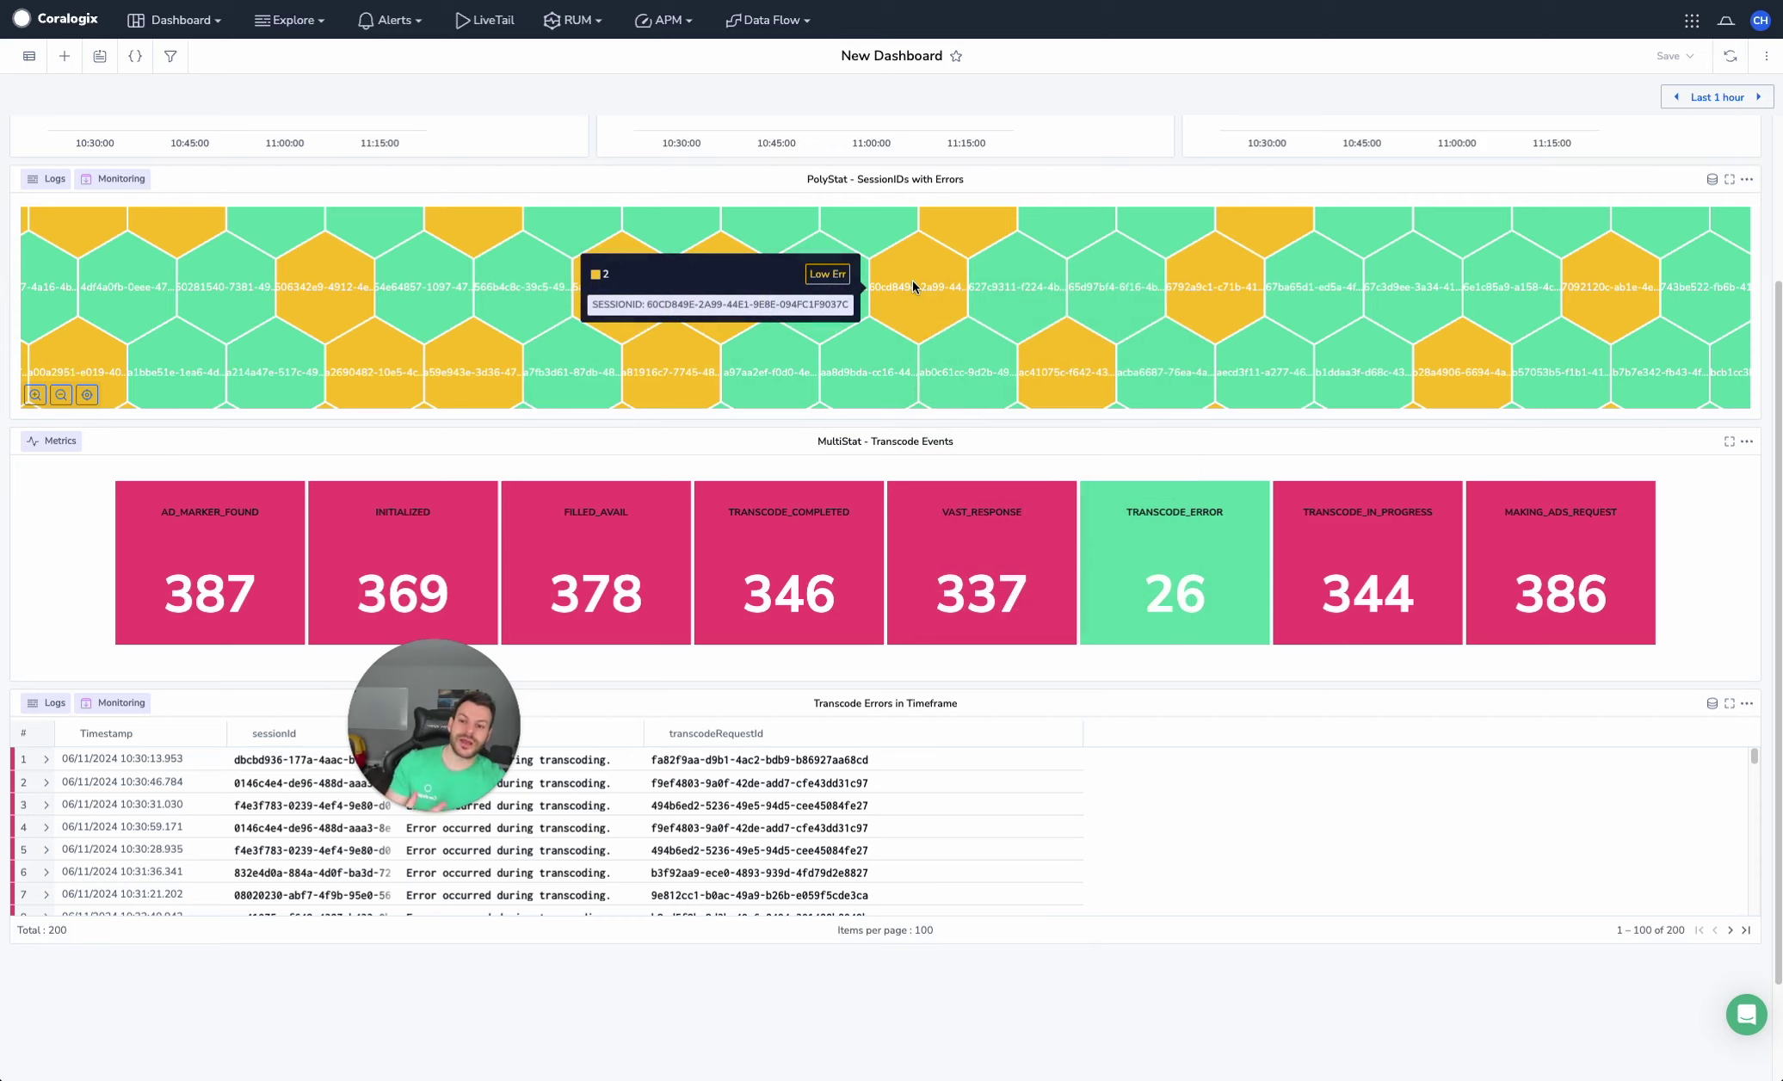
{"action": "scroll", "coordinate": [920, 285], "scroll_direction": "down", "scroll_amount": 5}
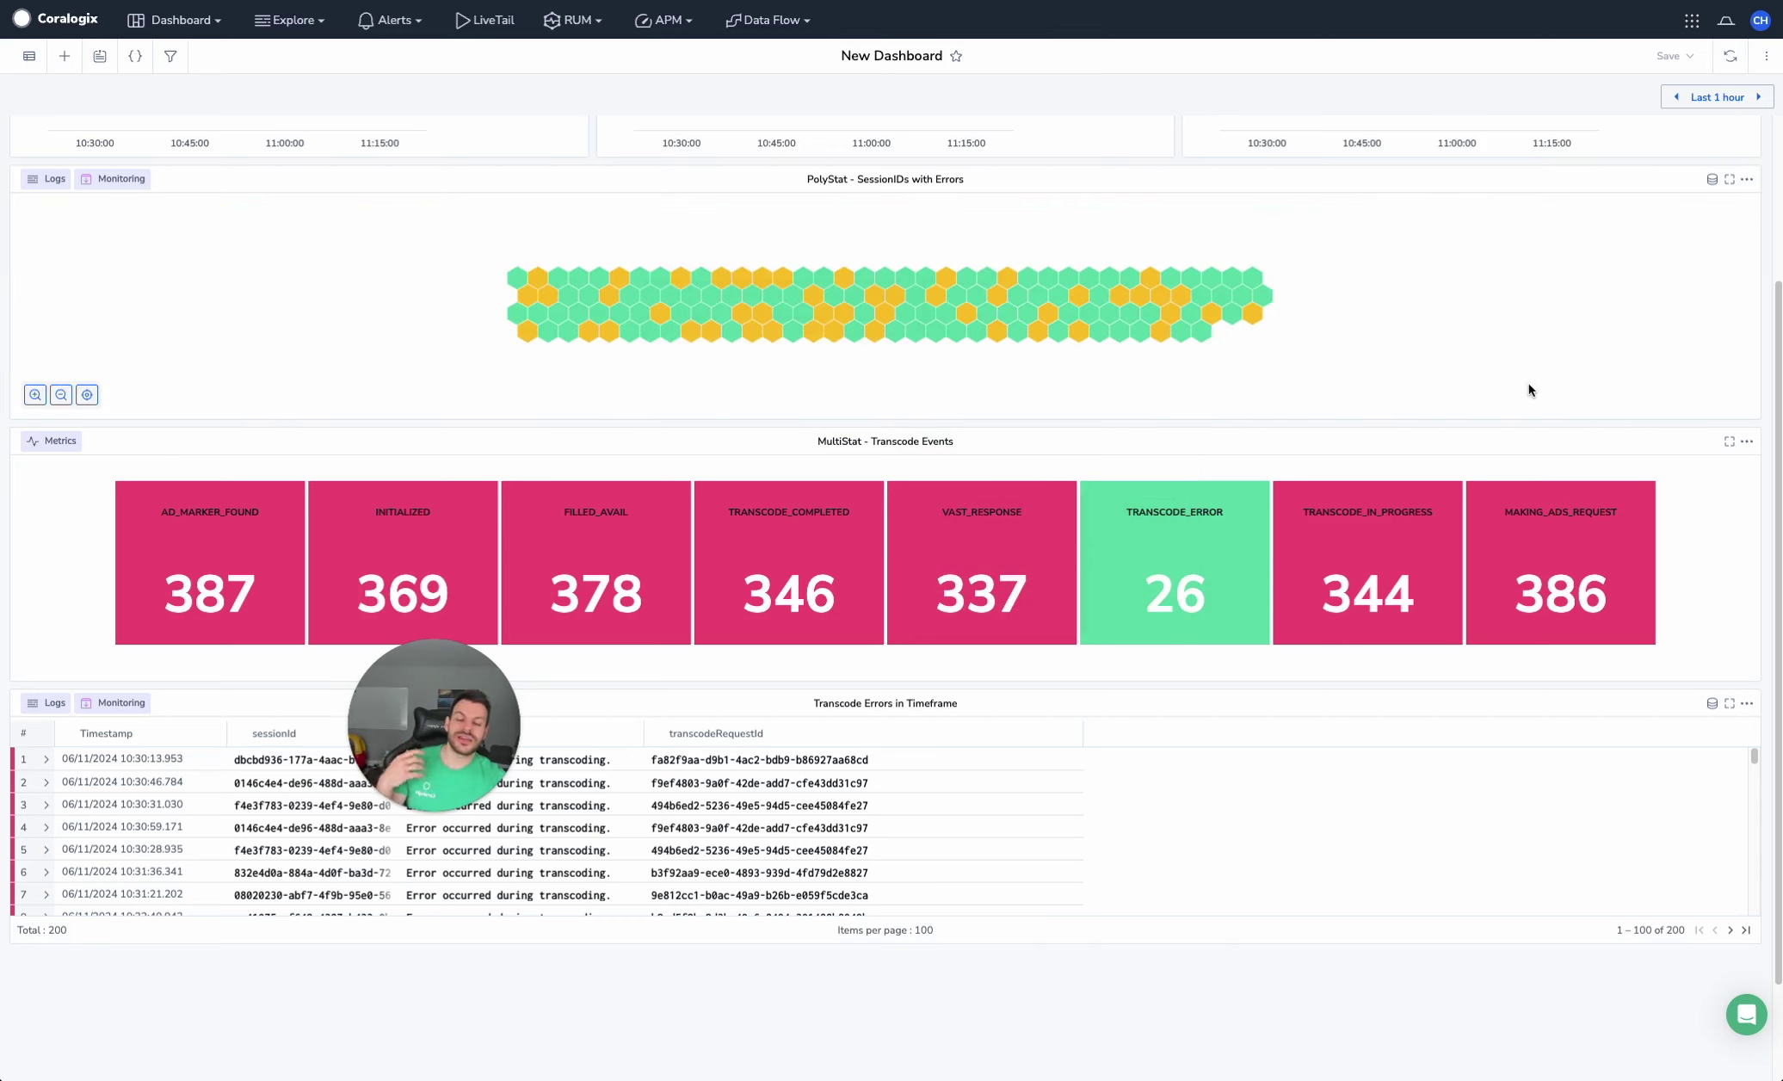
{"action": "scroll", "coordinate": [769, 325], "scroll_direction": "up", "scroll_amount": 1}
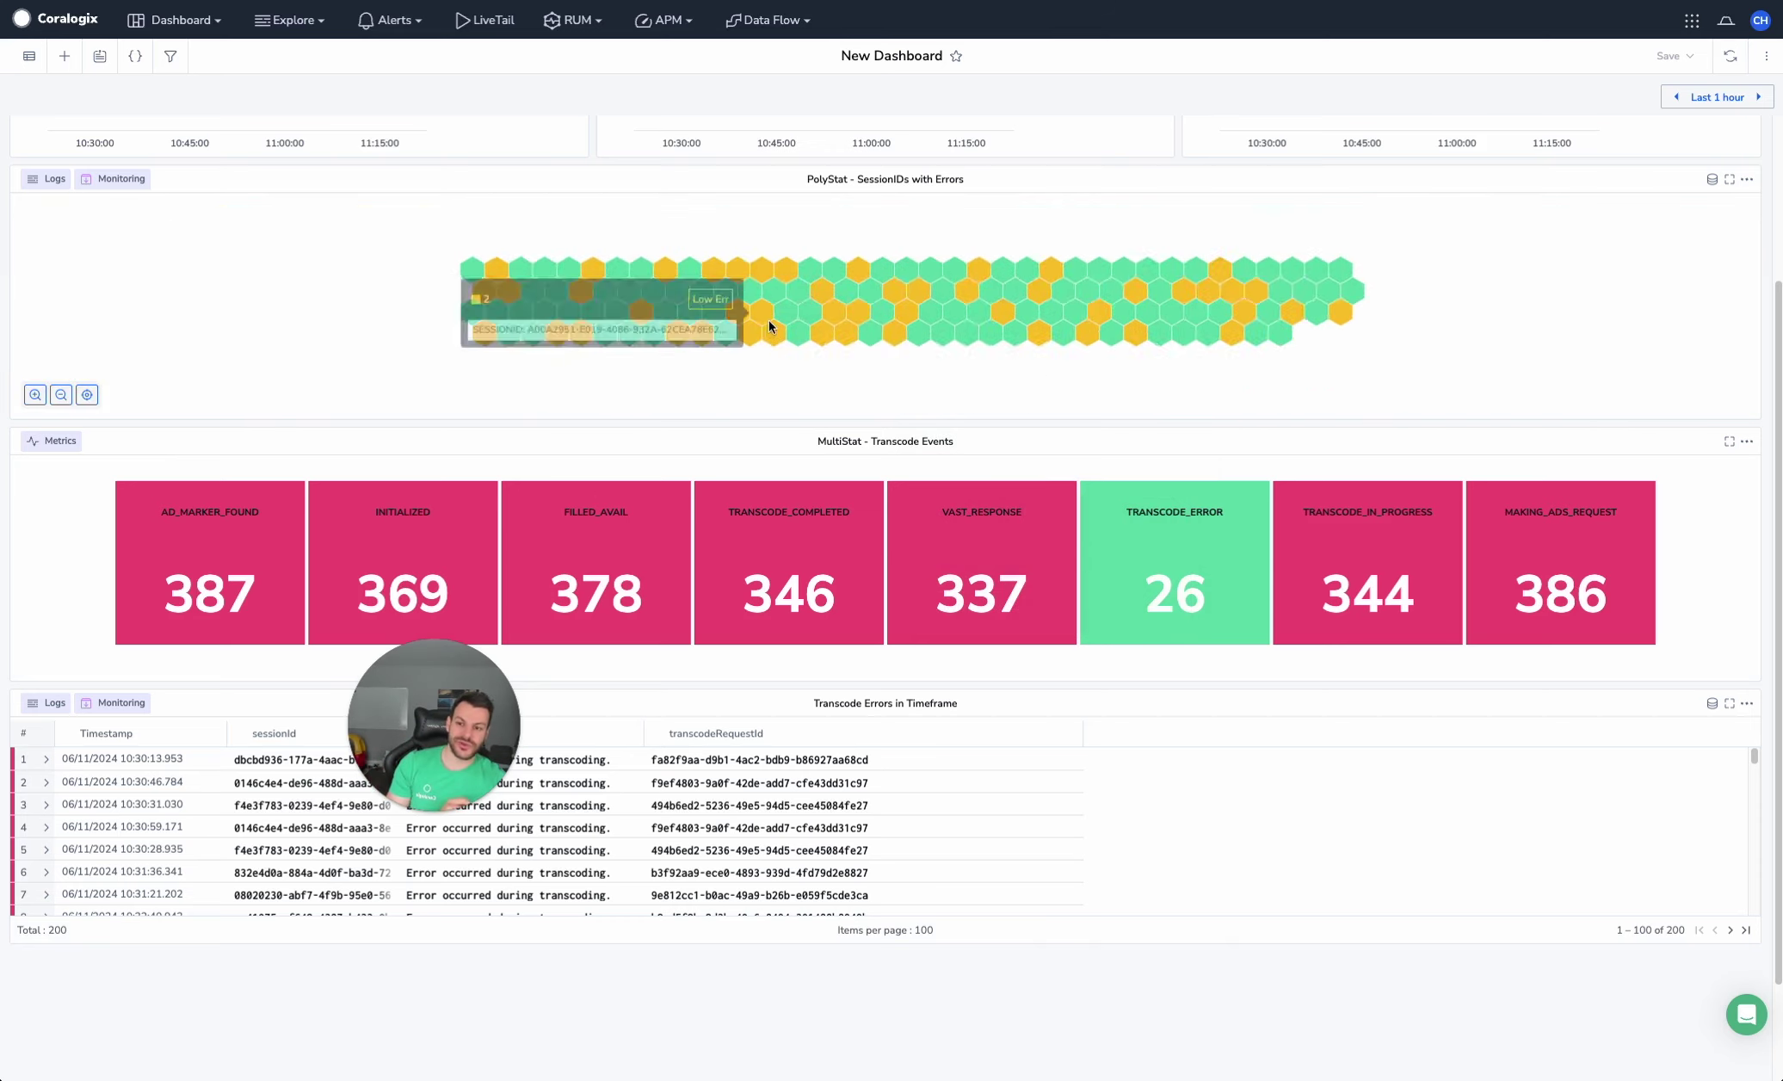
{"action": "scroll", "coordinate": [769, 321], "scroll_direction": "up", "scroll_amount": 4}
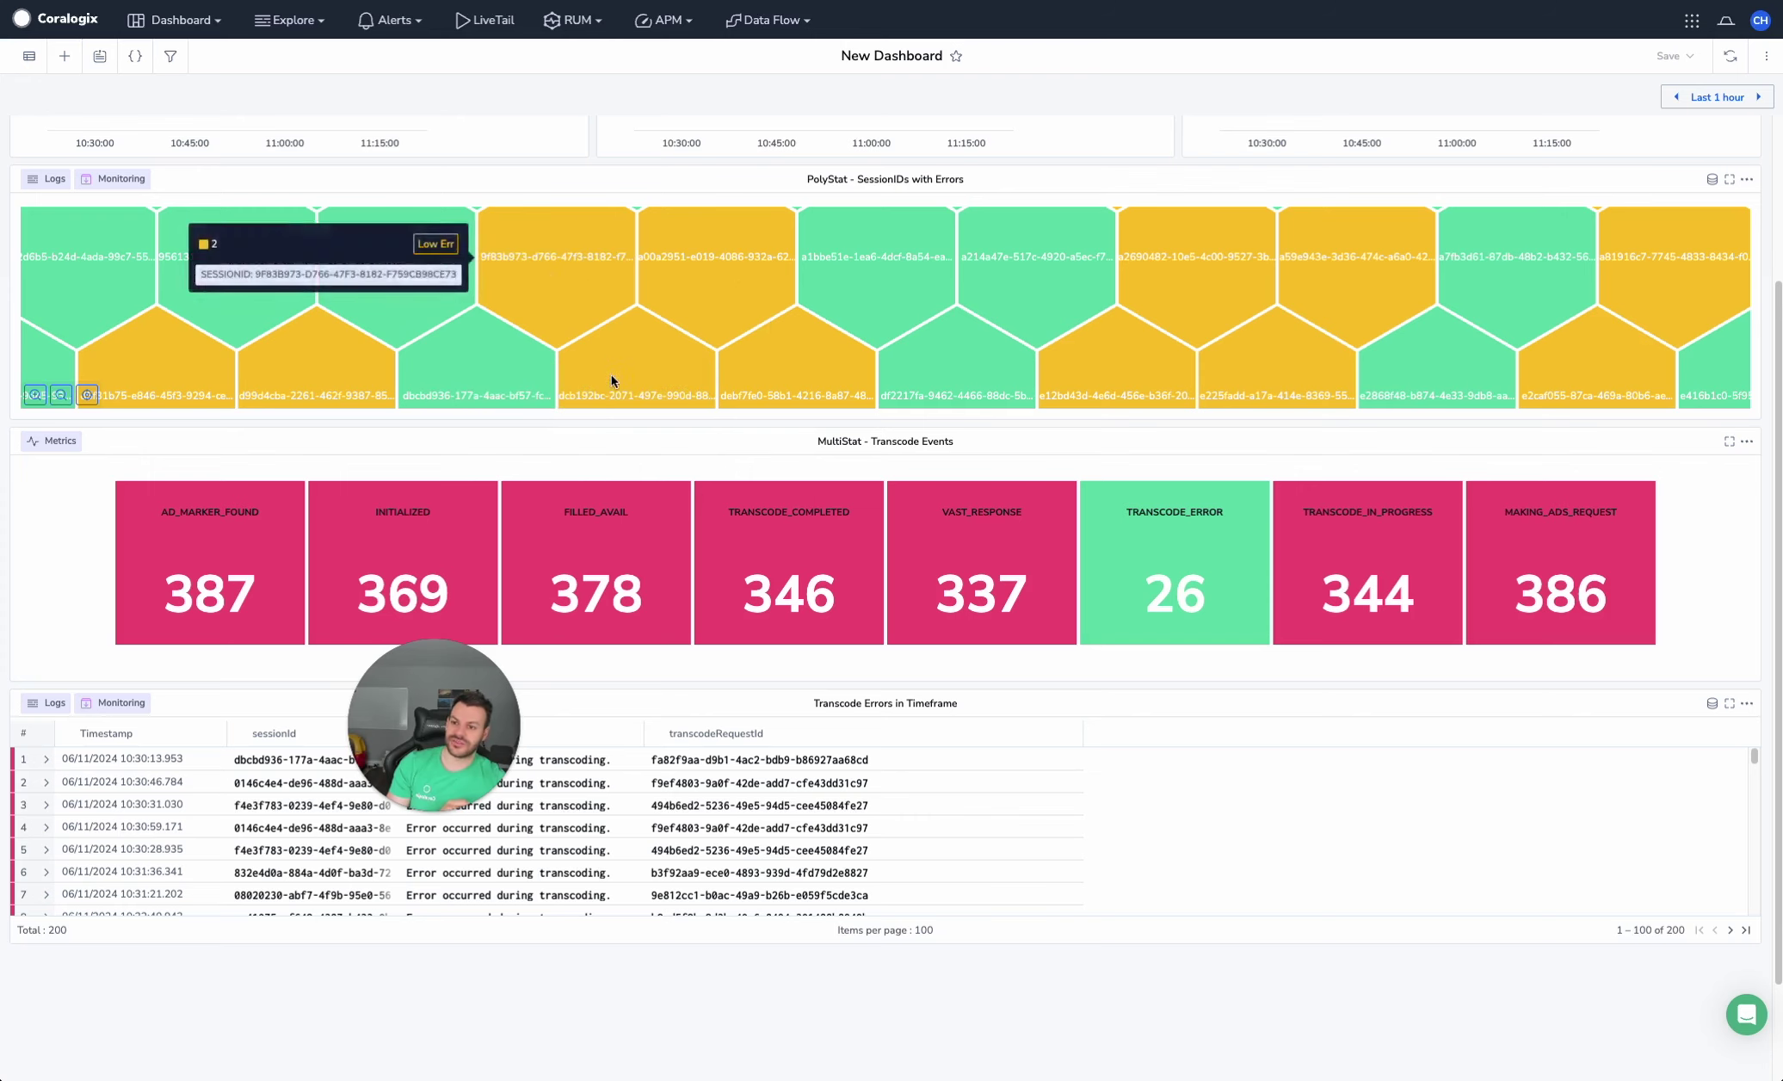
{"action": "scroll", "coordinate": [812, 360], "scroll_direction": "down", "scroll_amount": 2}
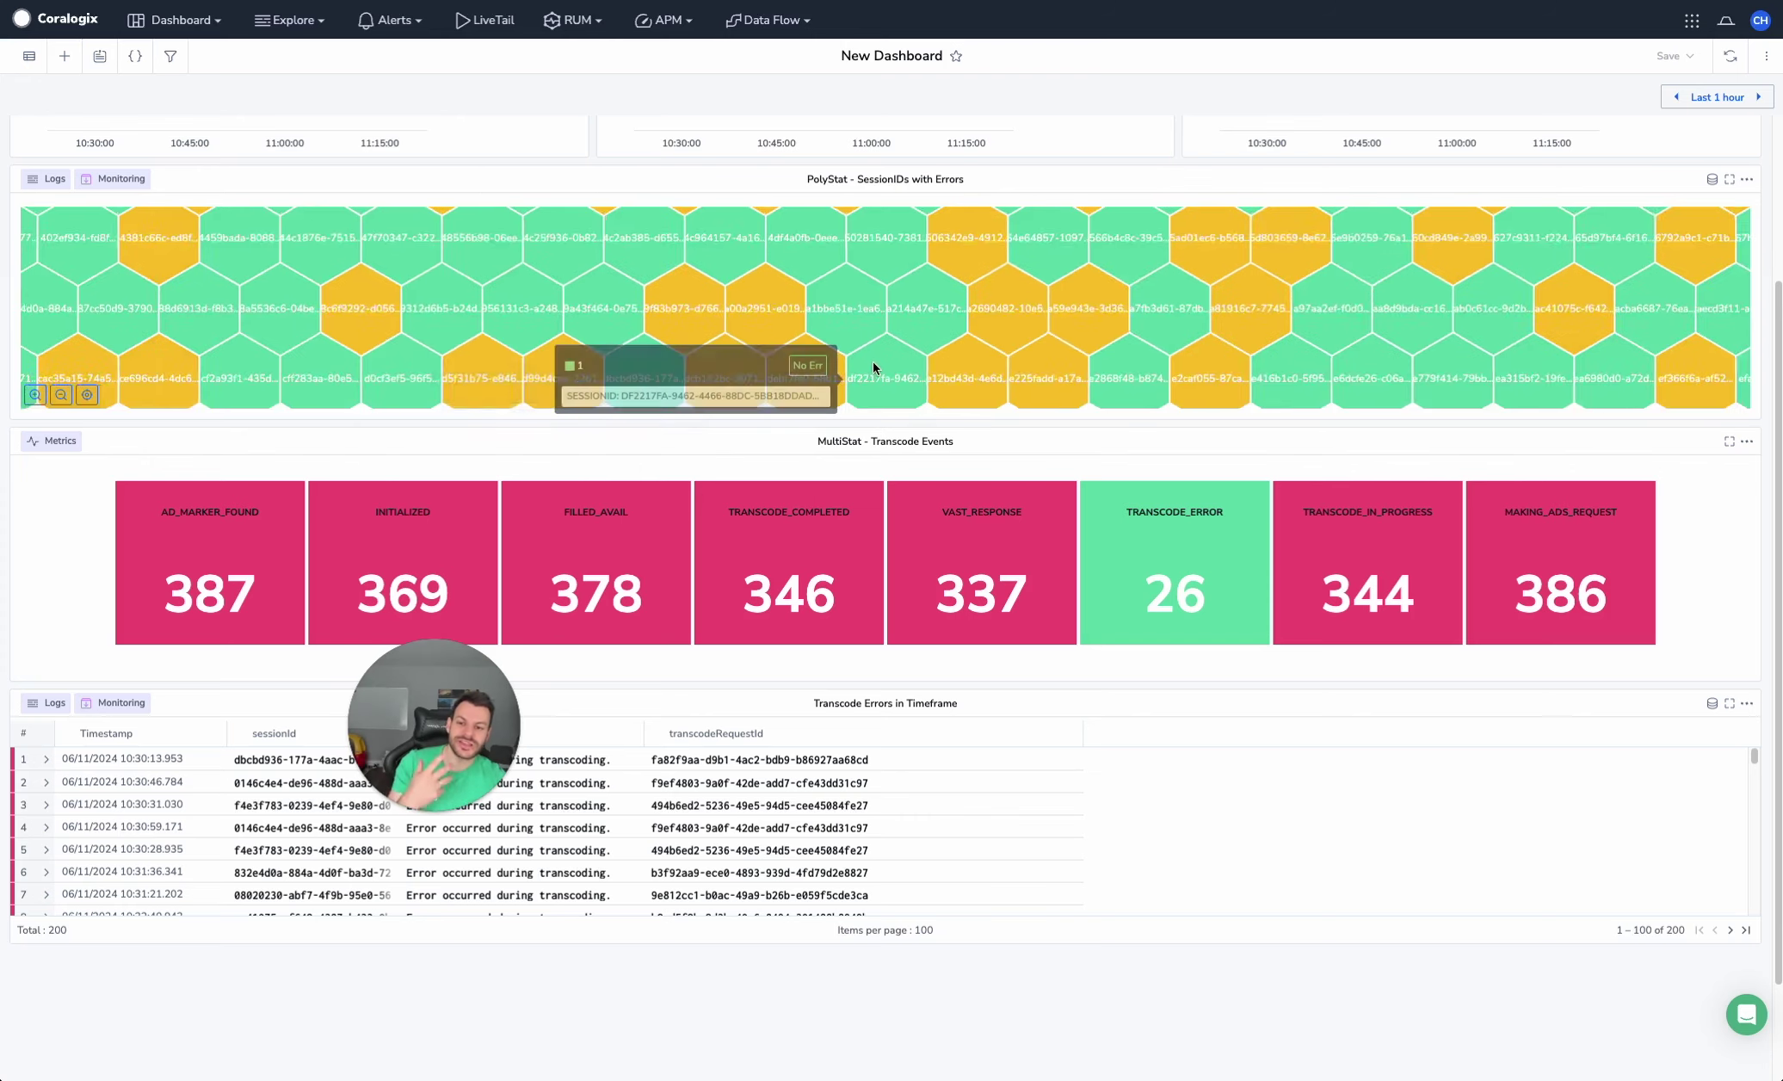
{"action": "scroll", "coordinate": [872, 360], "scroll_direction": "down", "scroll_amount": 3}
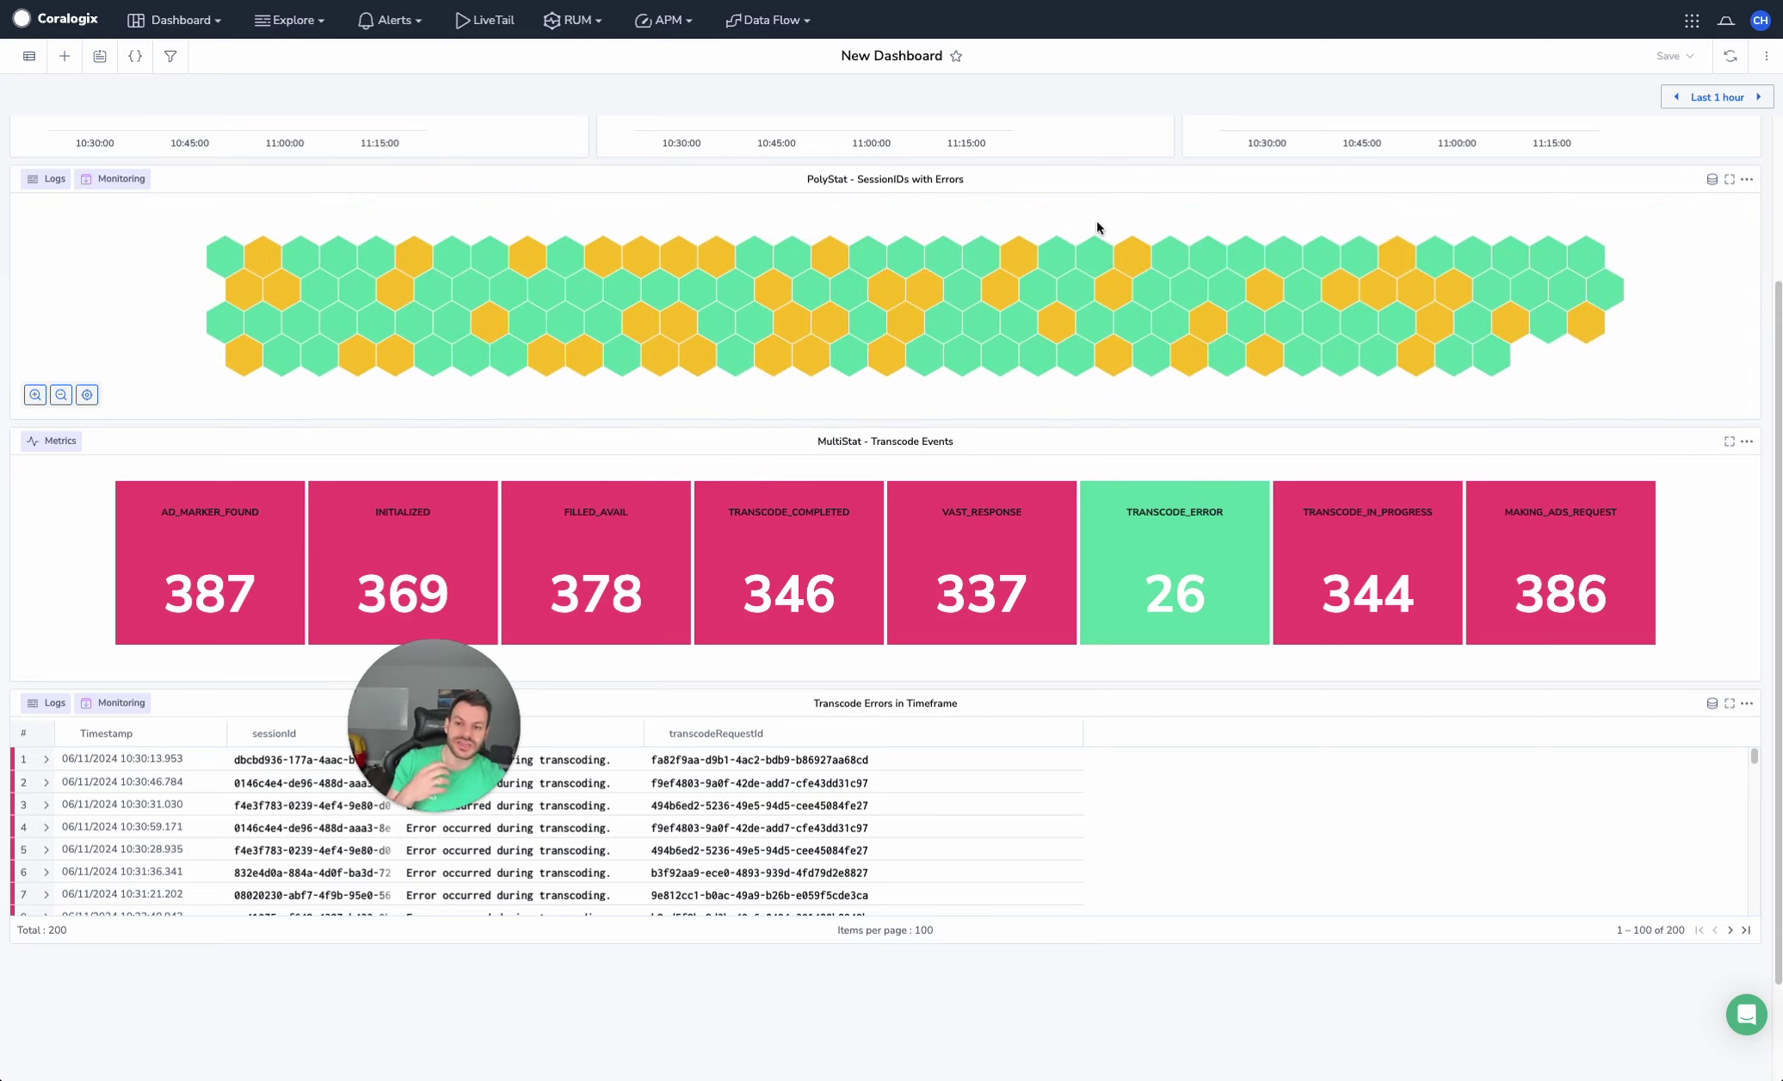
{"action": "mouse_move", "coordinate": [1104, 268]}
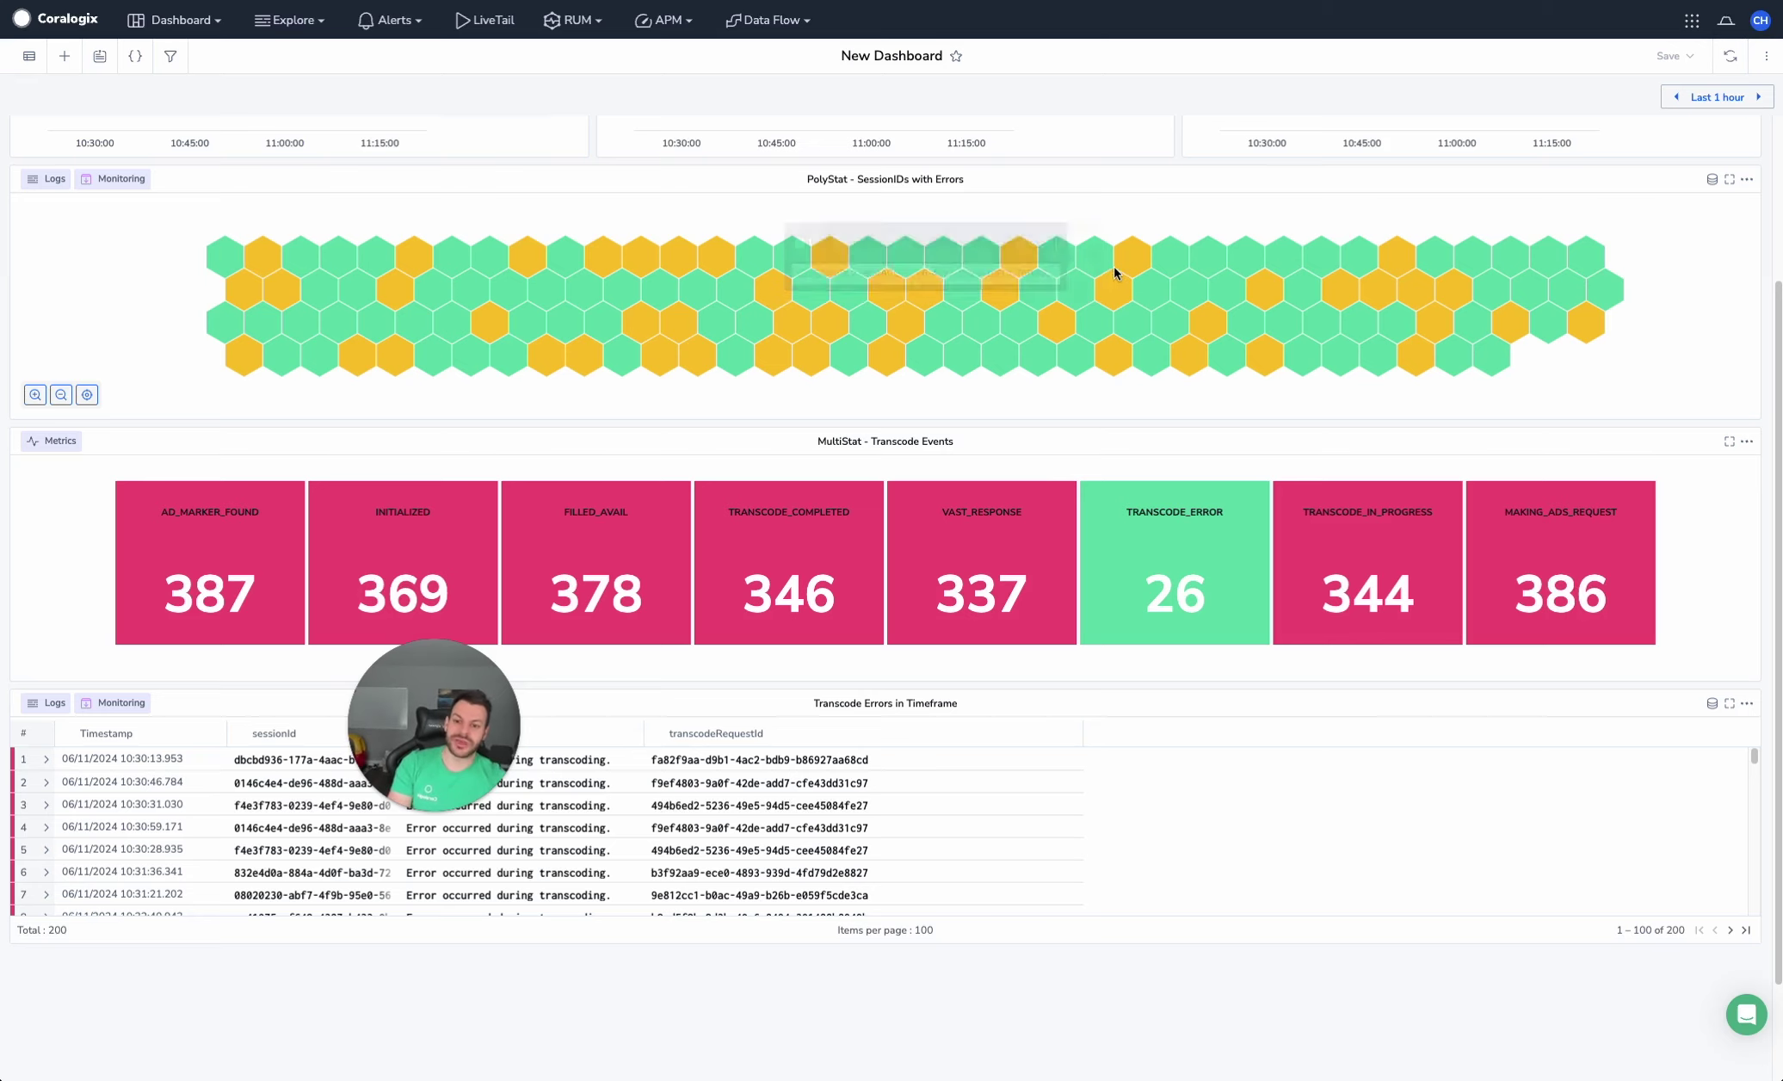
Open the MultiStat - Transcode Events widget for editing and examine the metric name in its query
{"action": "scroll", "coordinate": [1186, 536], "scroll_direction": "down", "scroll_amount": 2}
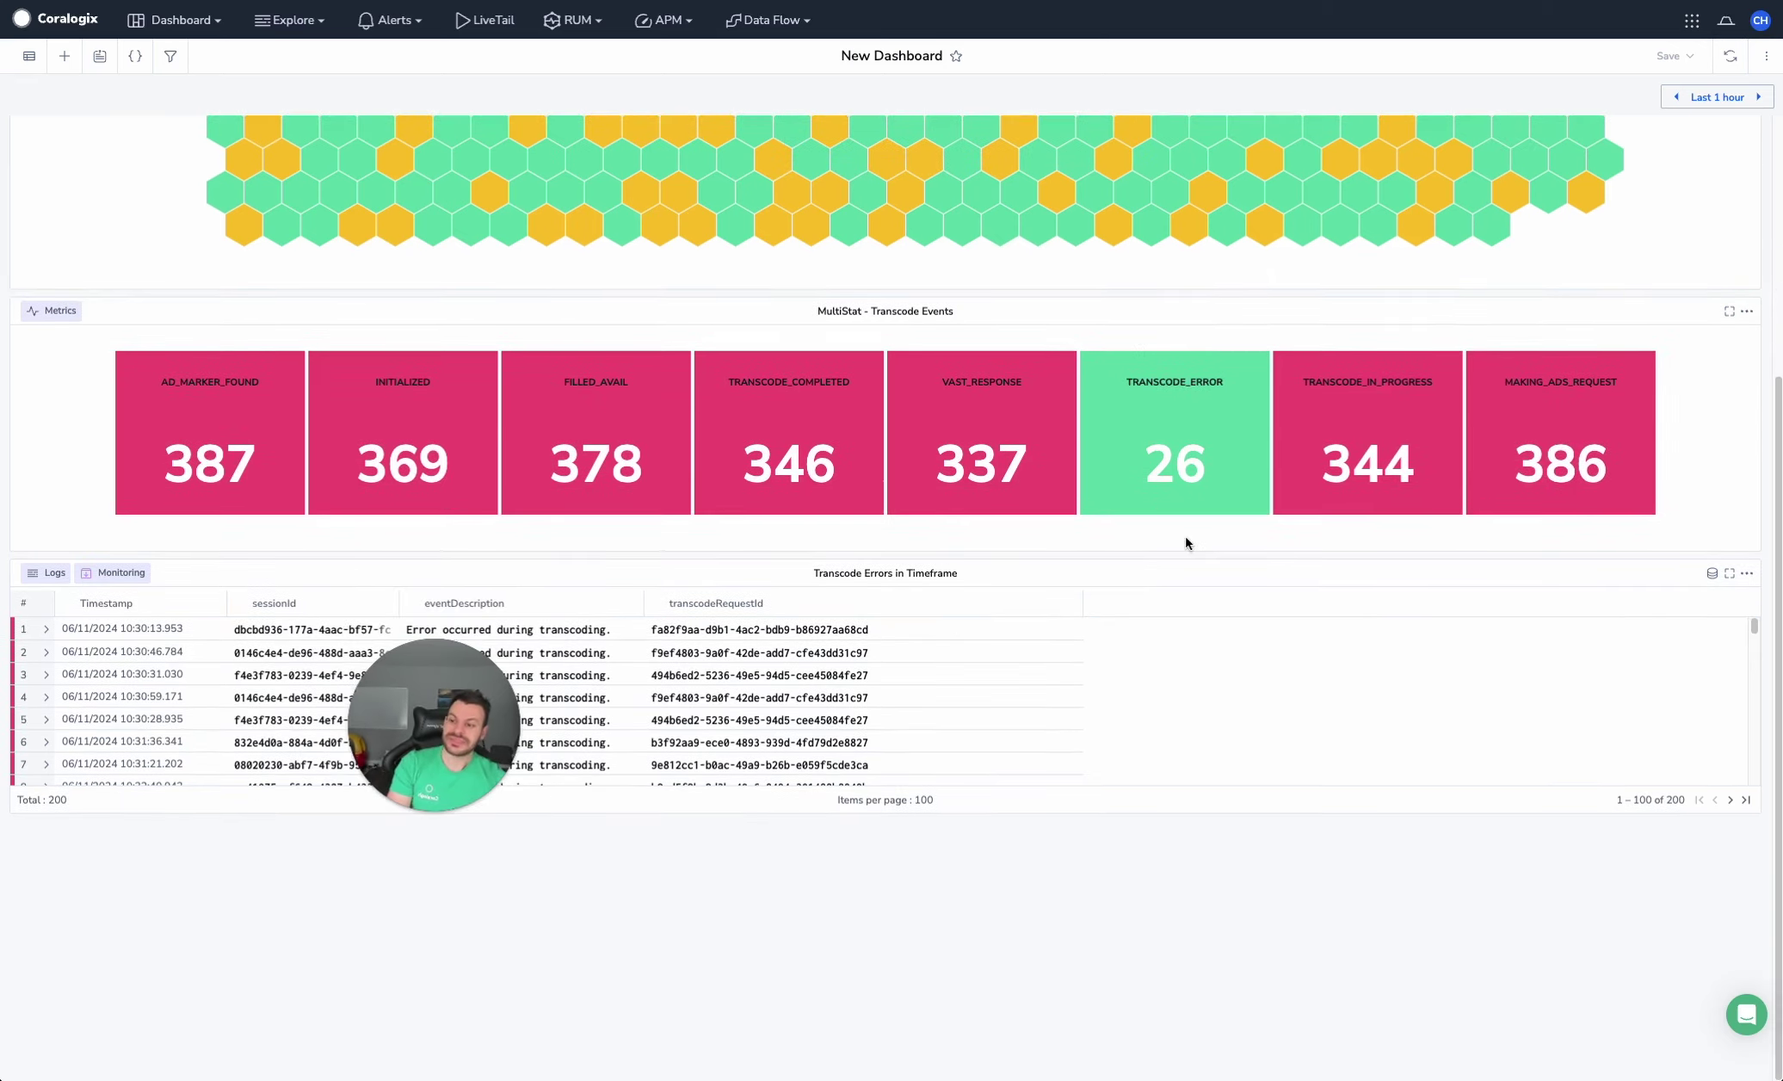
{"action": "left_click", "coordinate": [796, 313]}
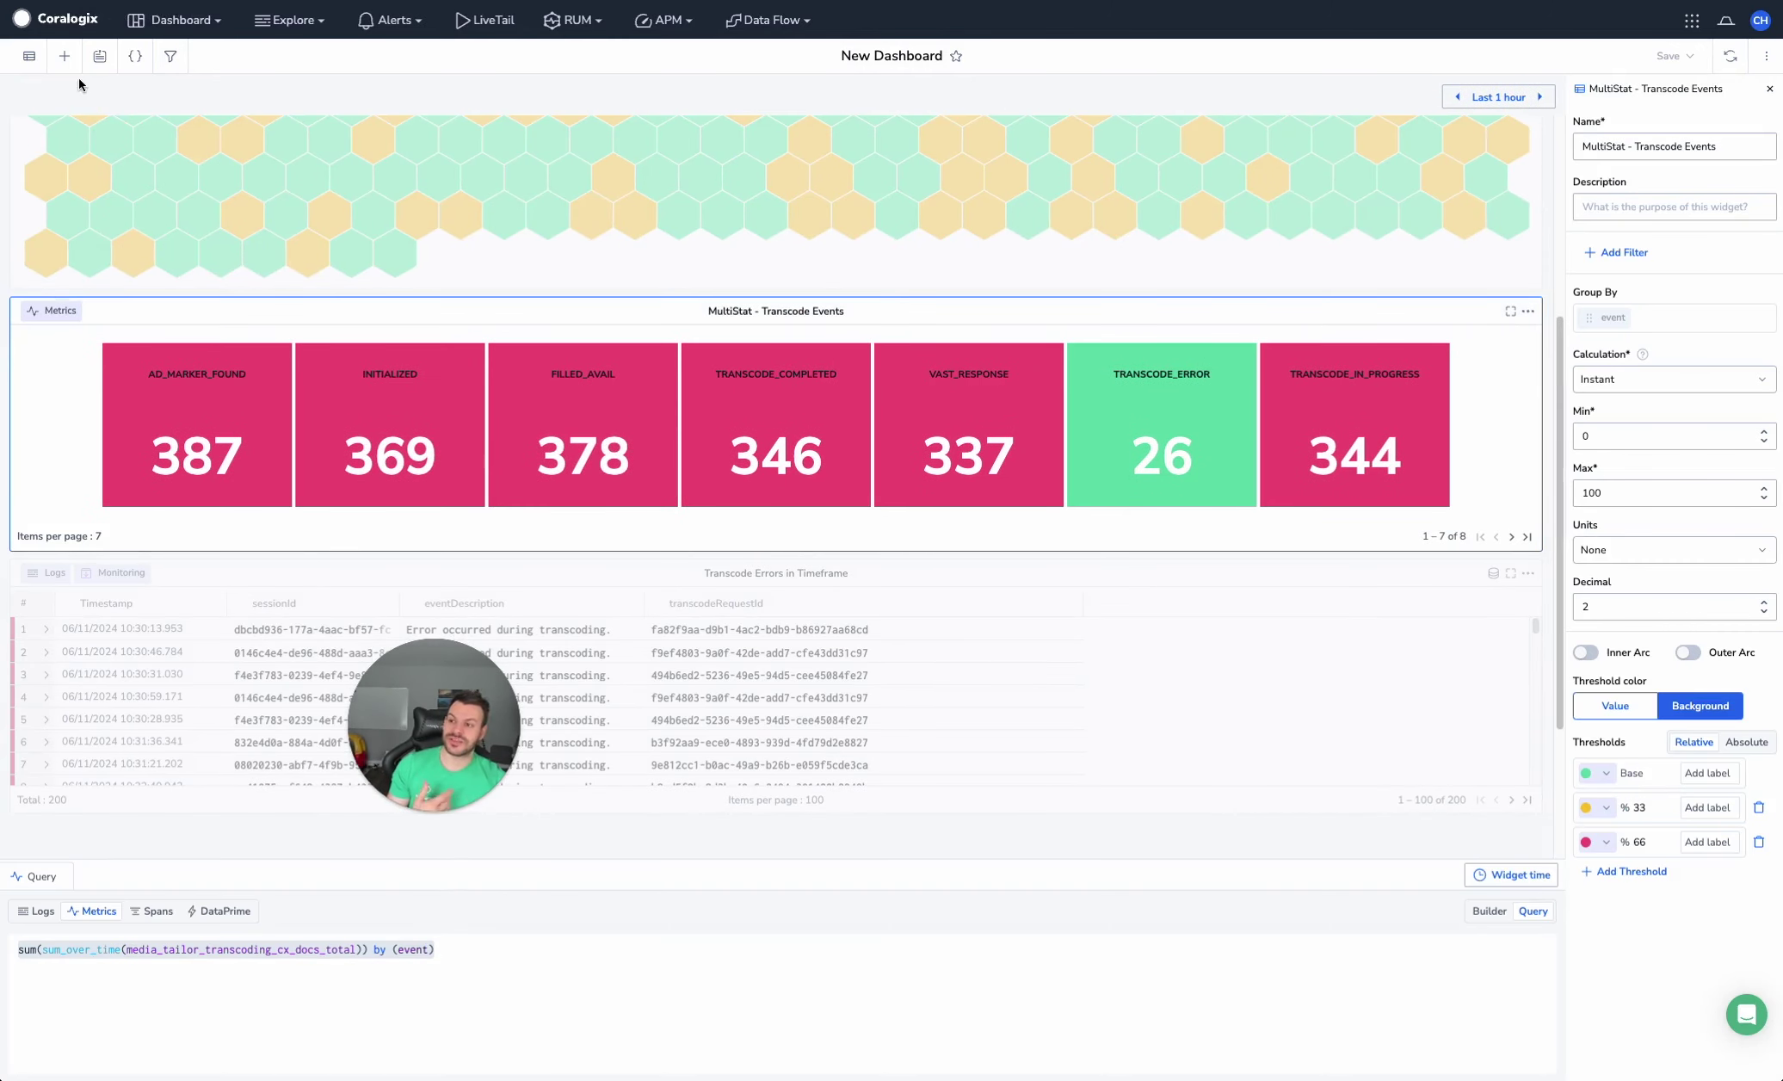
{"action": "left_click", "coordinate": [64, 56]}
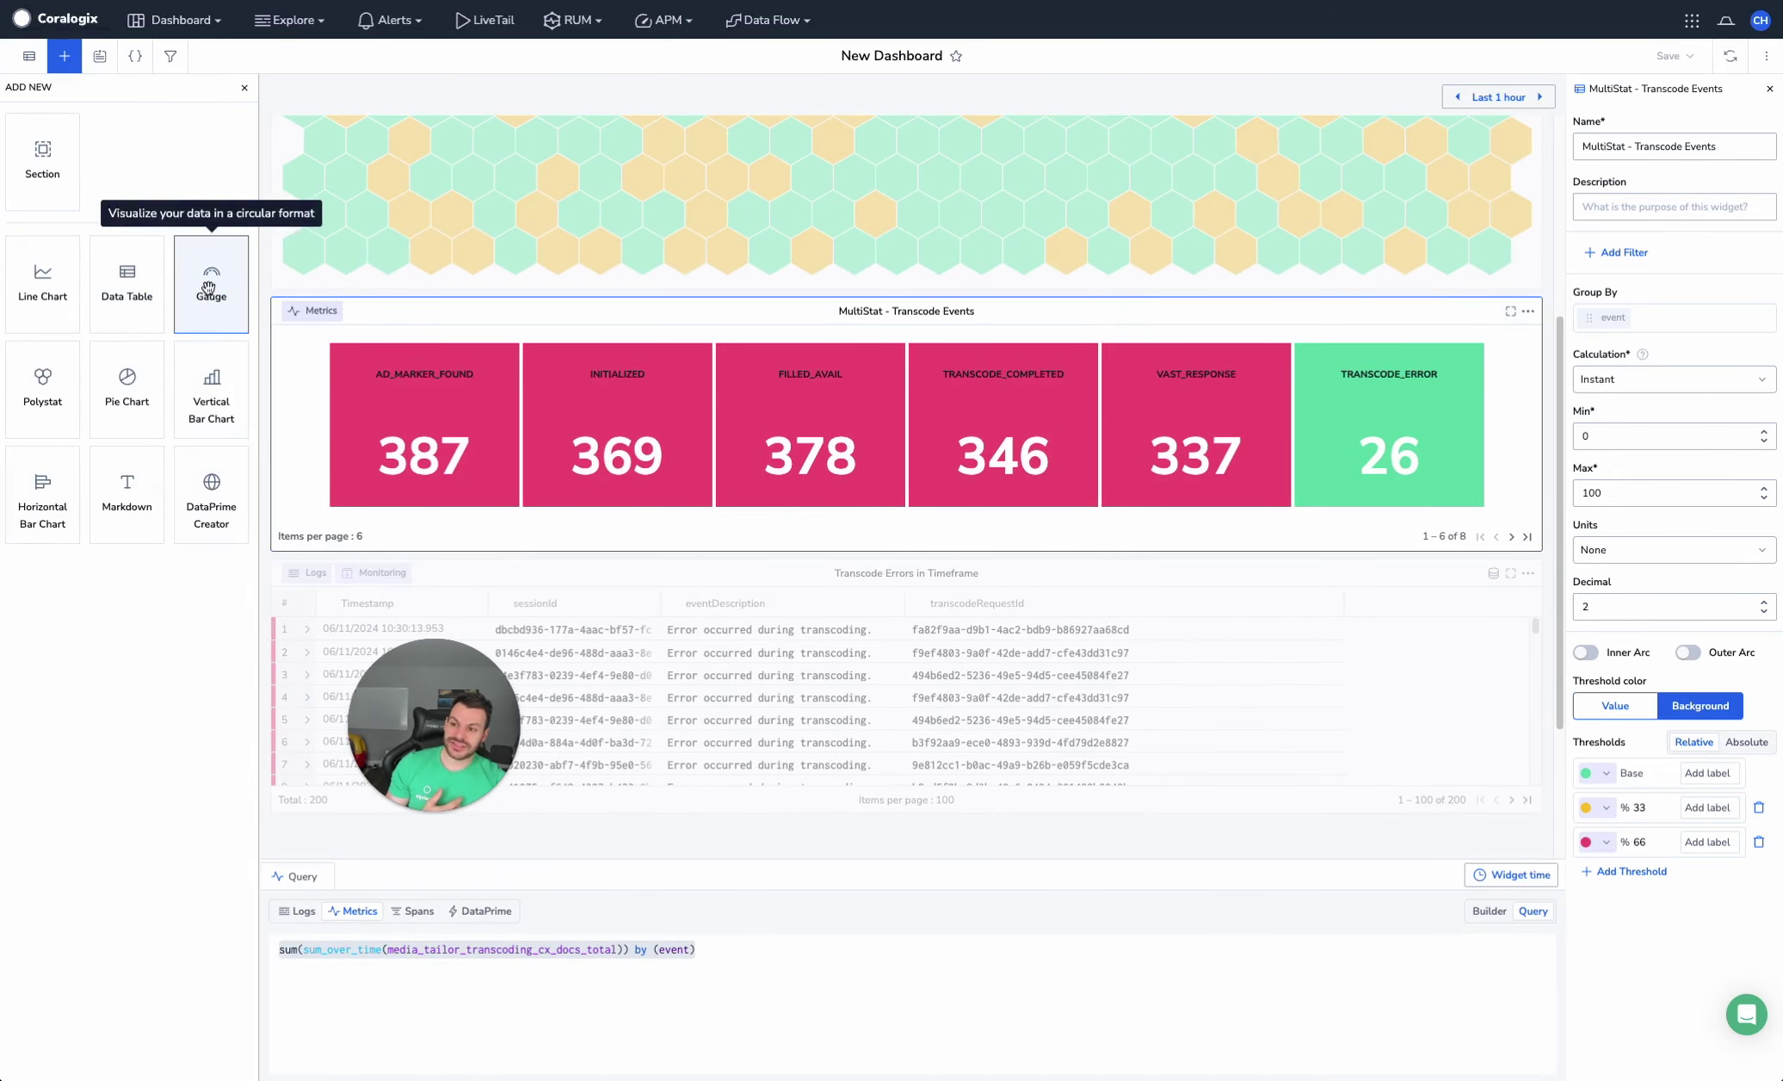
{"action": "left_click", "coordinate": [890, 287]}
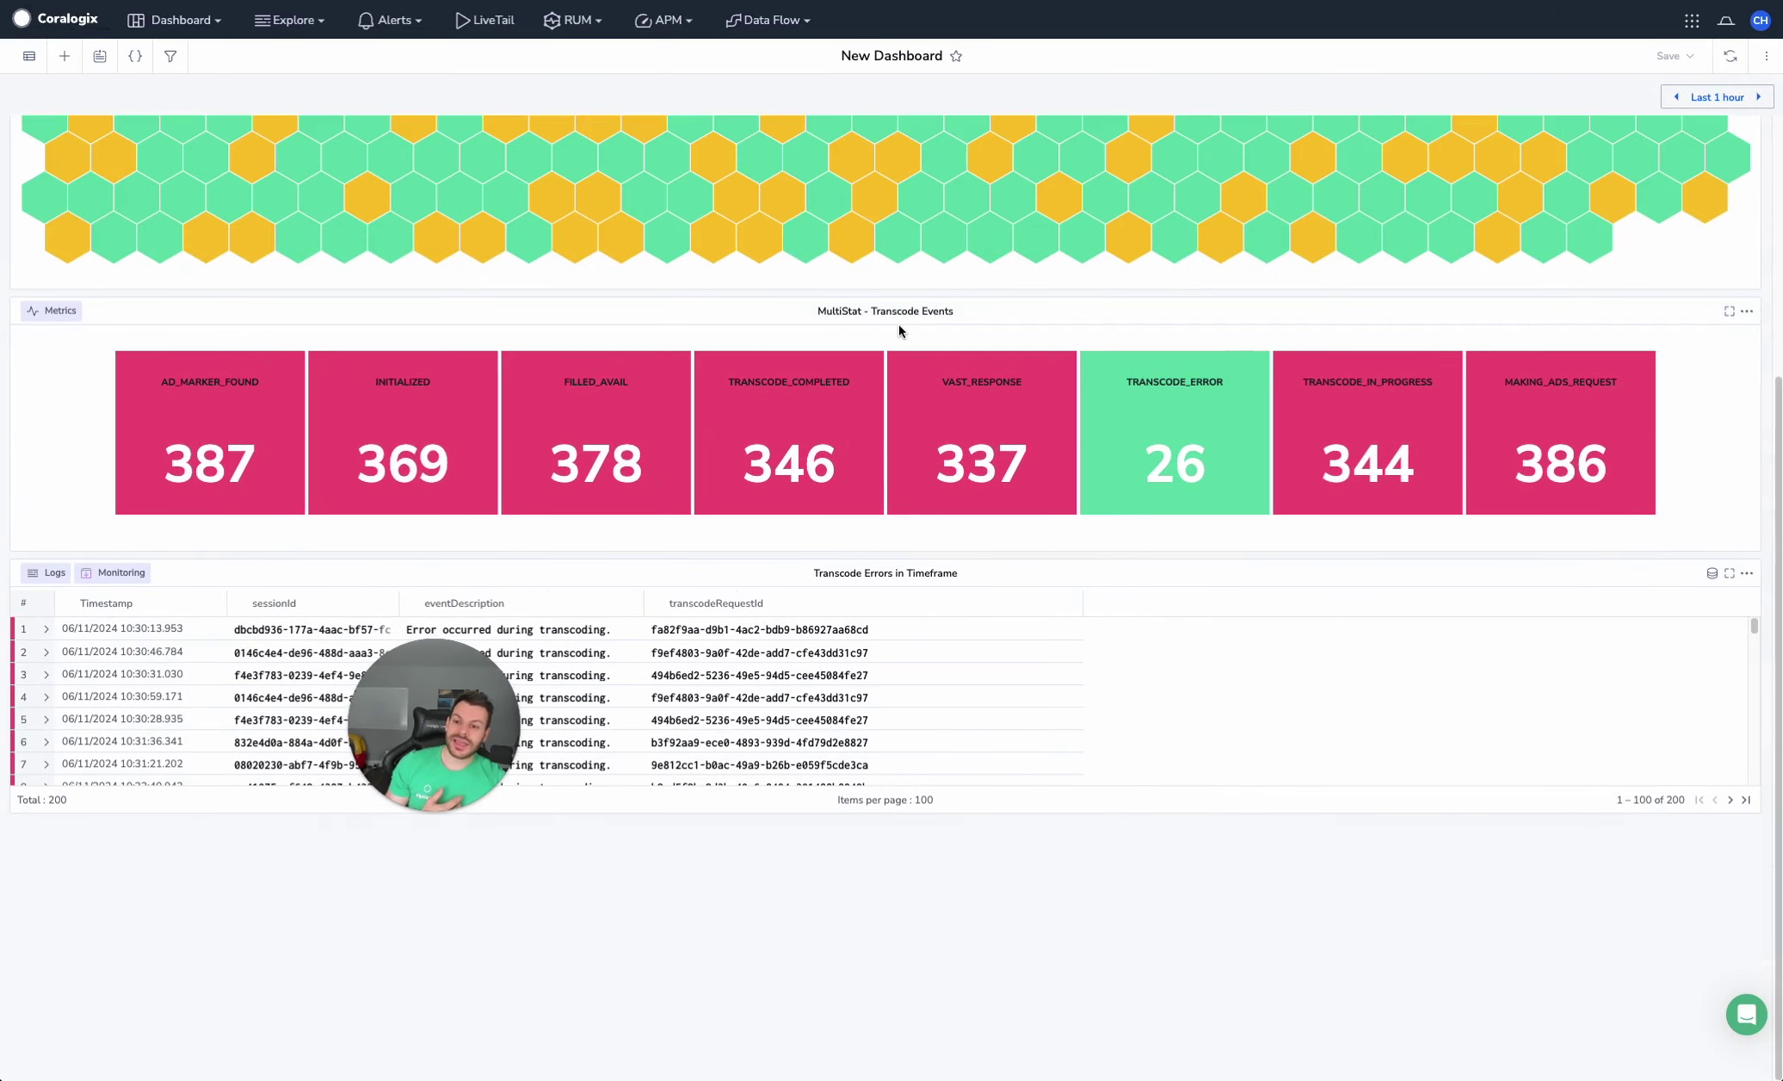
{"action": "left_click", "coordinate": [898, 325]}
{"action": "left_click", "coordinate": [563, 1007]}
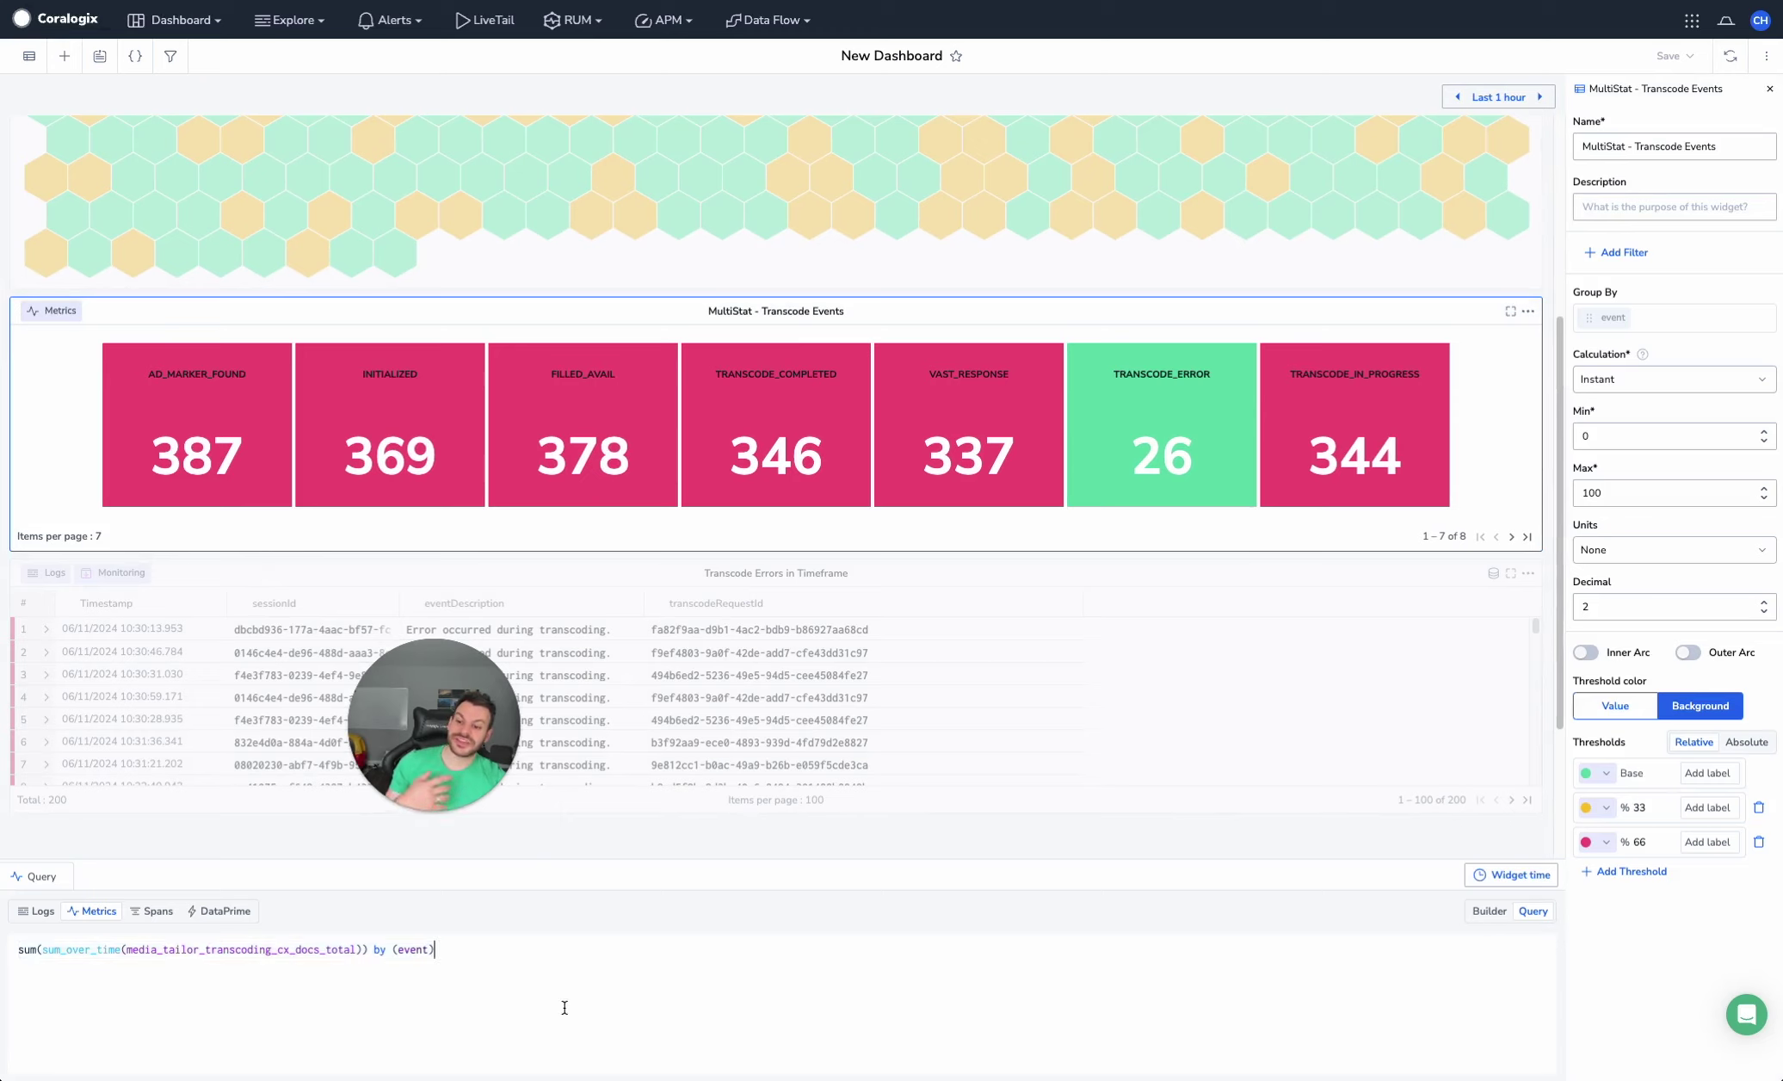
{"action": "left_click_drag", "start_coordinate": [275, 950], "coordinate": [357, 950]}
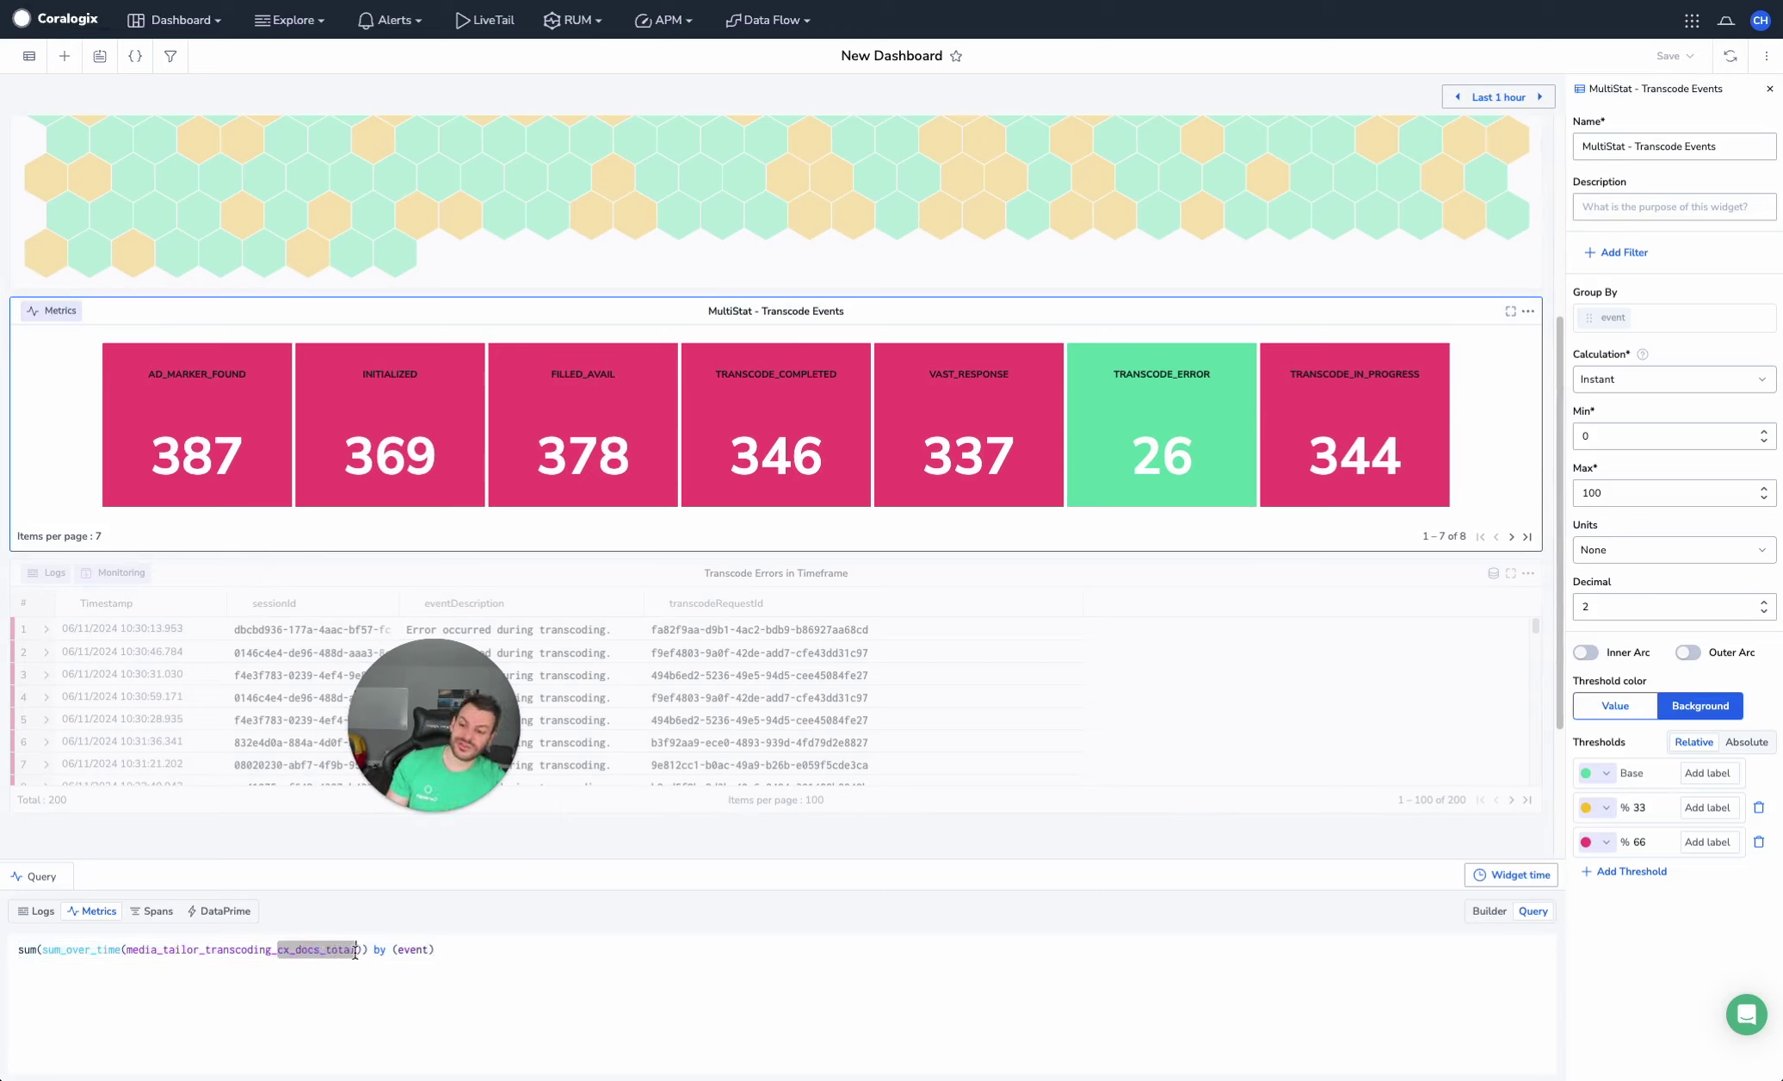
{"action": "left_click", "coordinate": [481, 1007]}
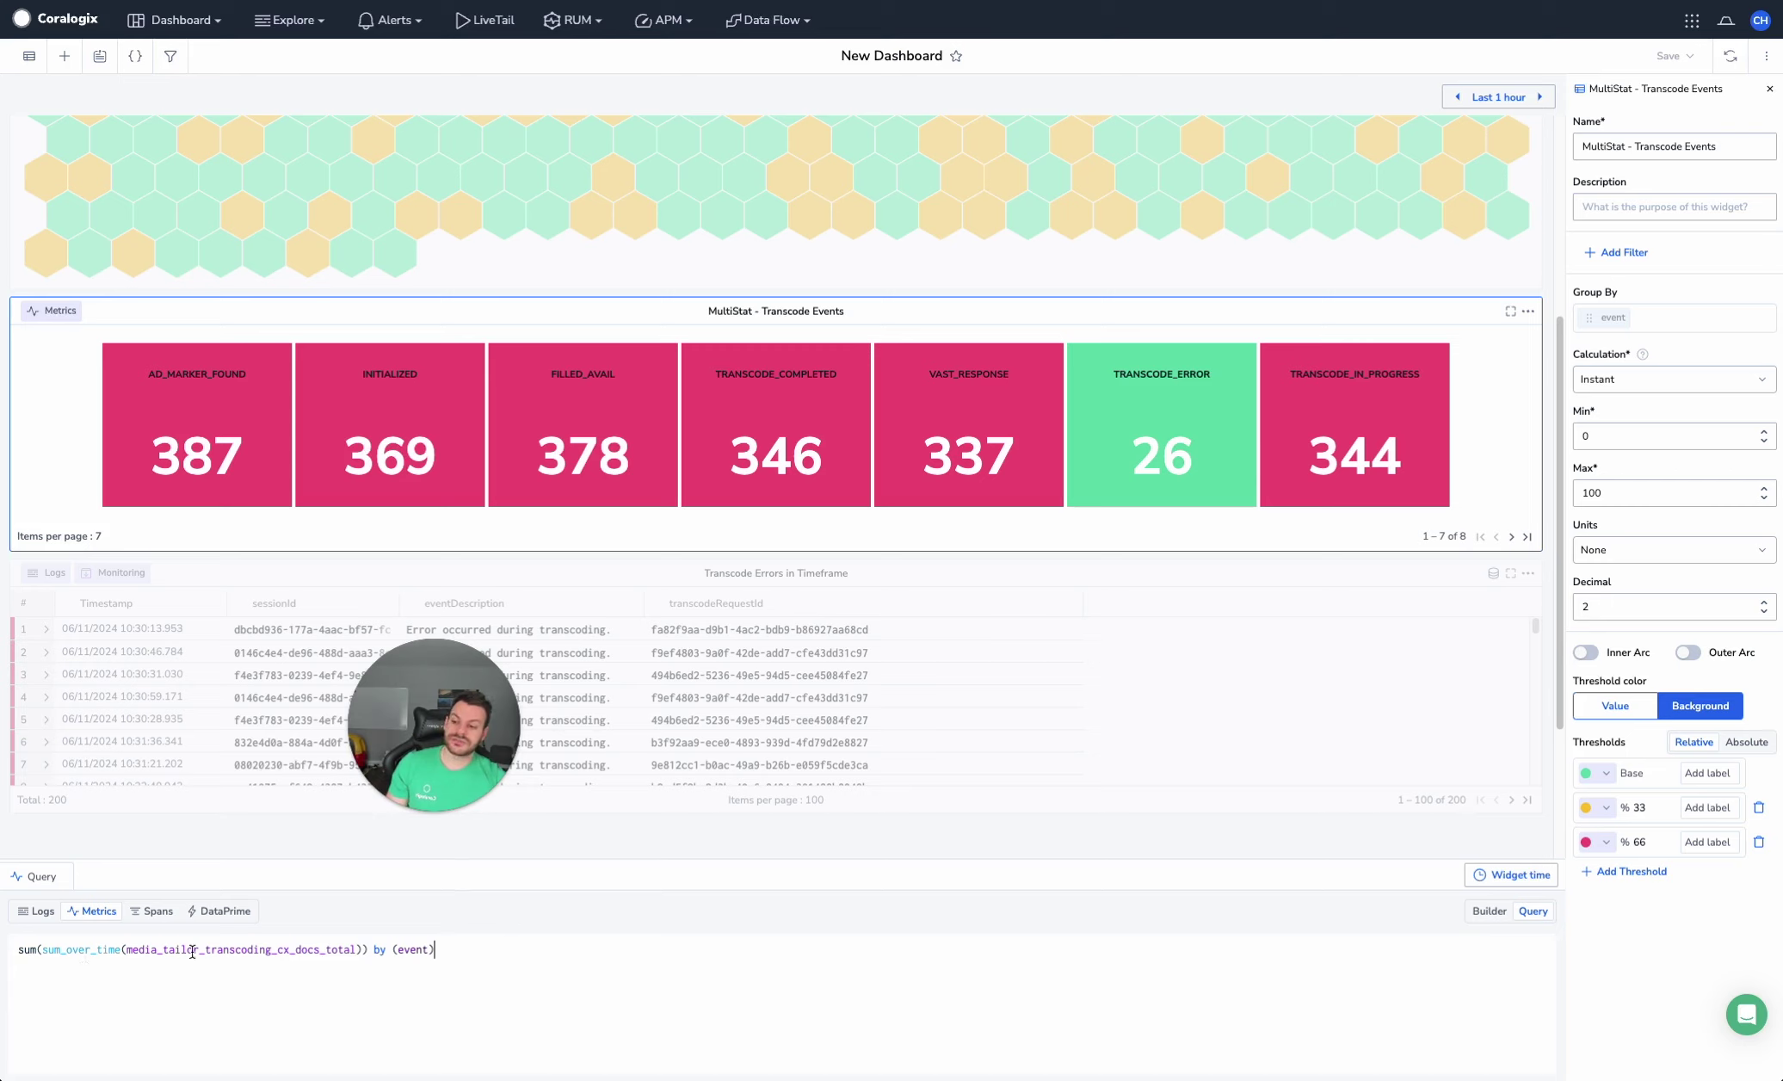
Try removing the "by (event)" grouping from the MultiStat widget's query and undo the removal
{"action": "double_click", "coordinate": [418, 953]}
{"action": "left_click", "coordinate": [493, 957]}
{"action": "left_click_drag", "start_coordinate": [370, 951], "coordinate": [491, 944]}
{"action": "key", "text": "BackSpace"}
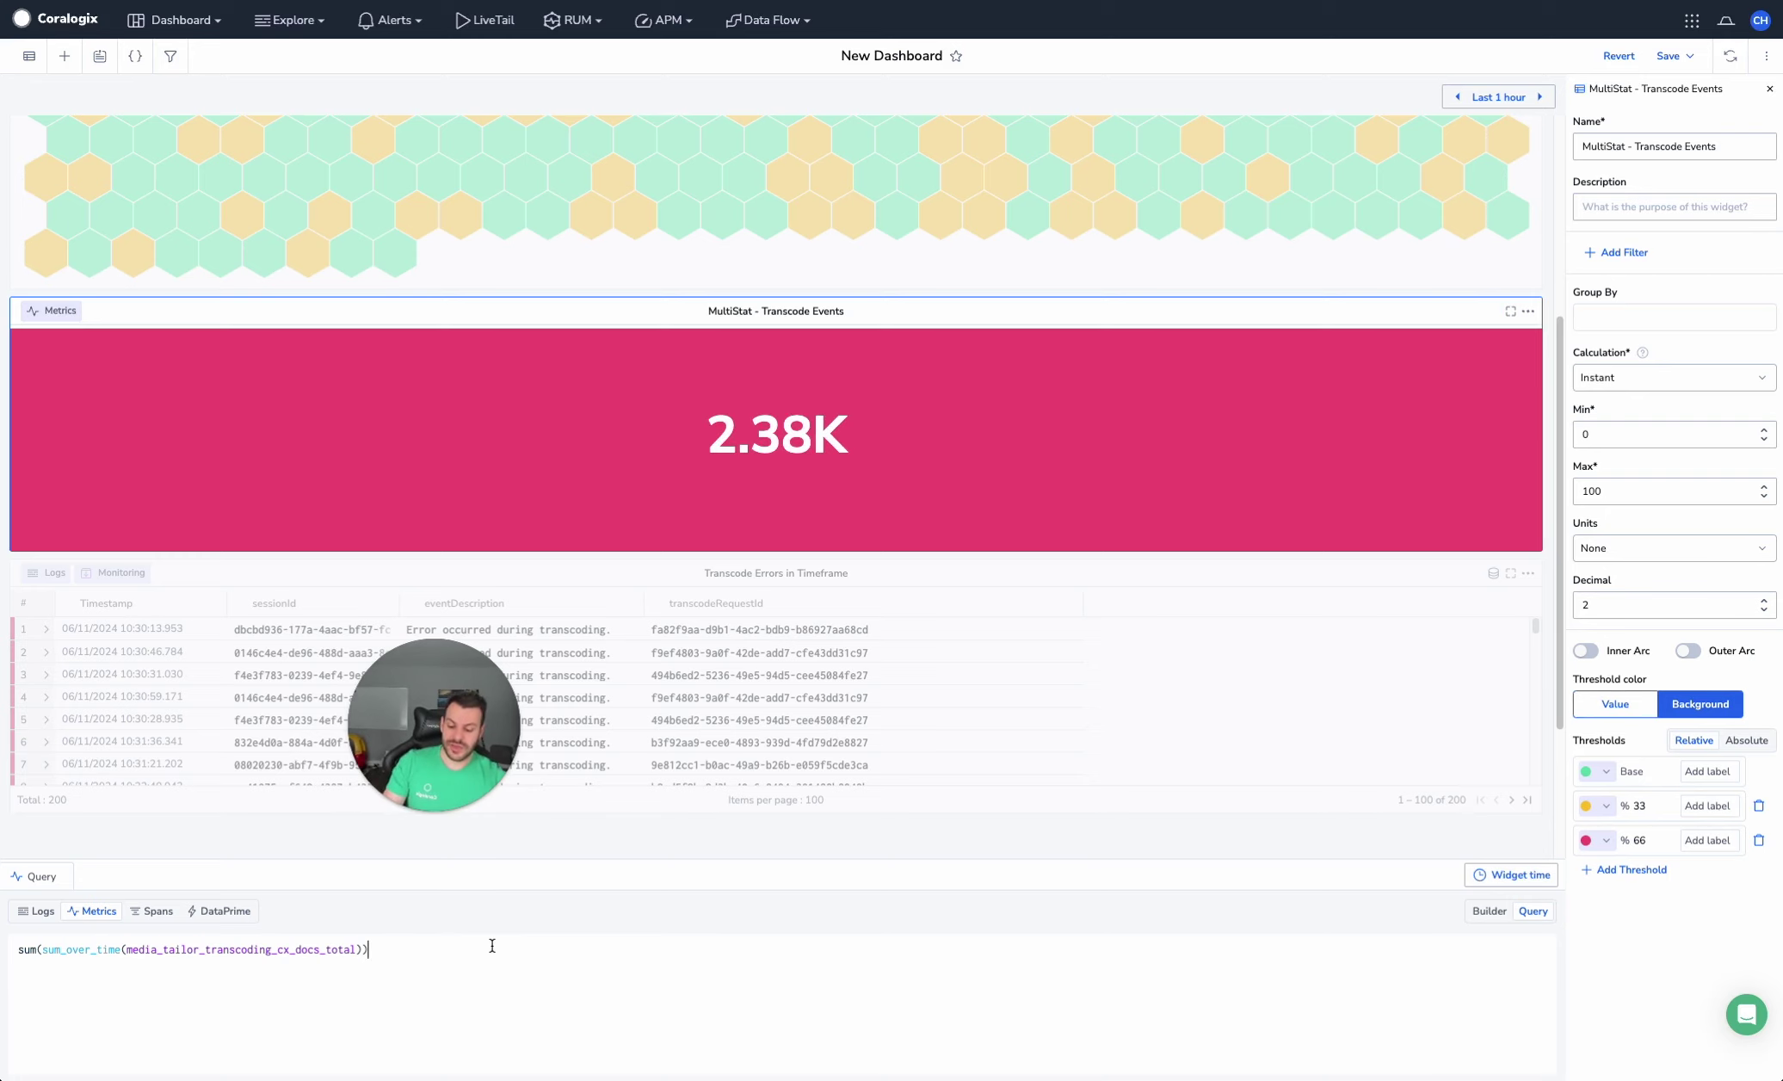
{"action": "key", "text": "ctrl+z"}
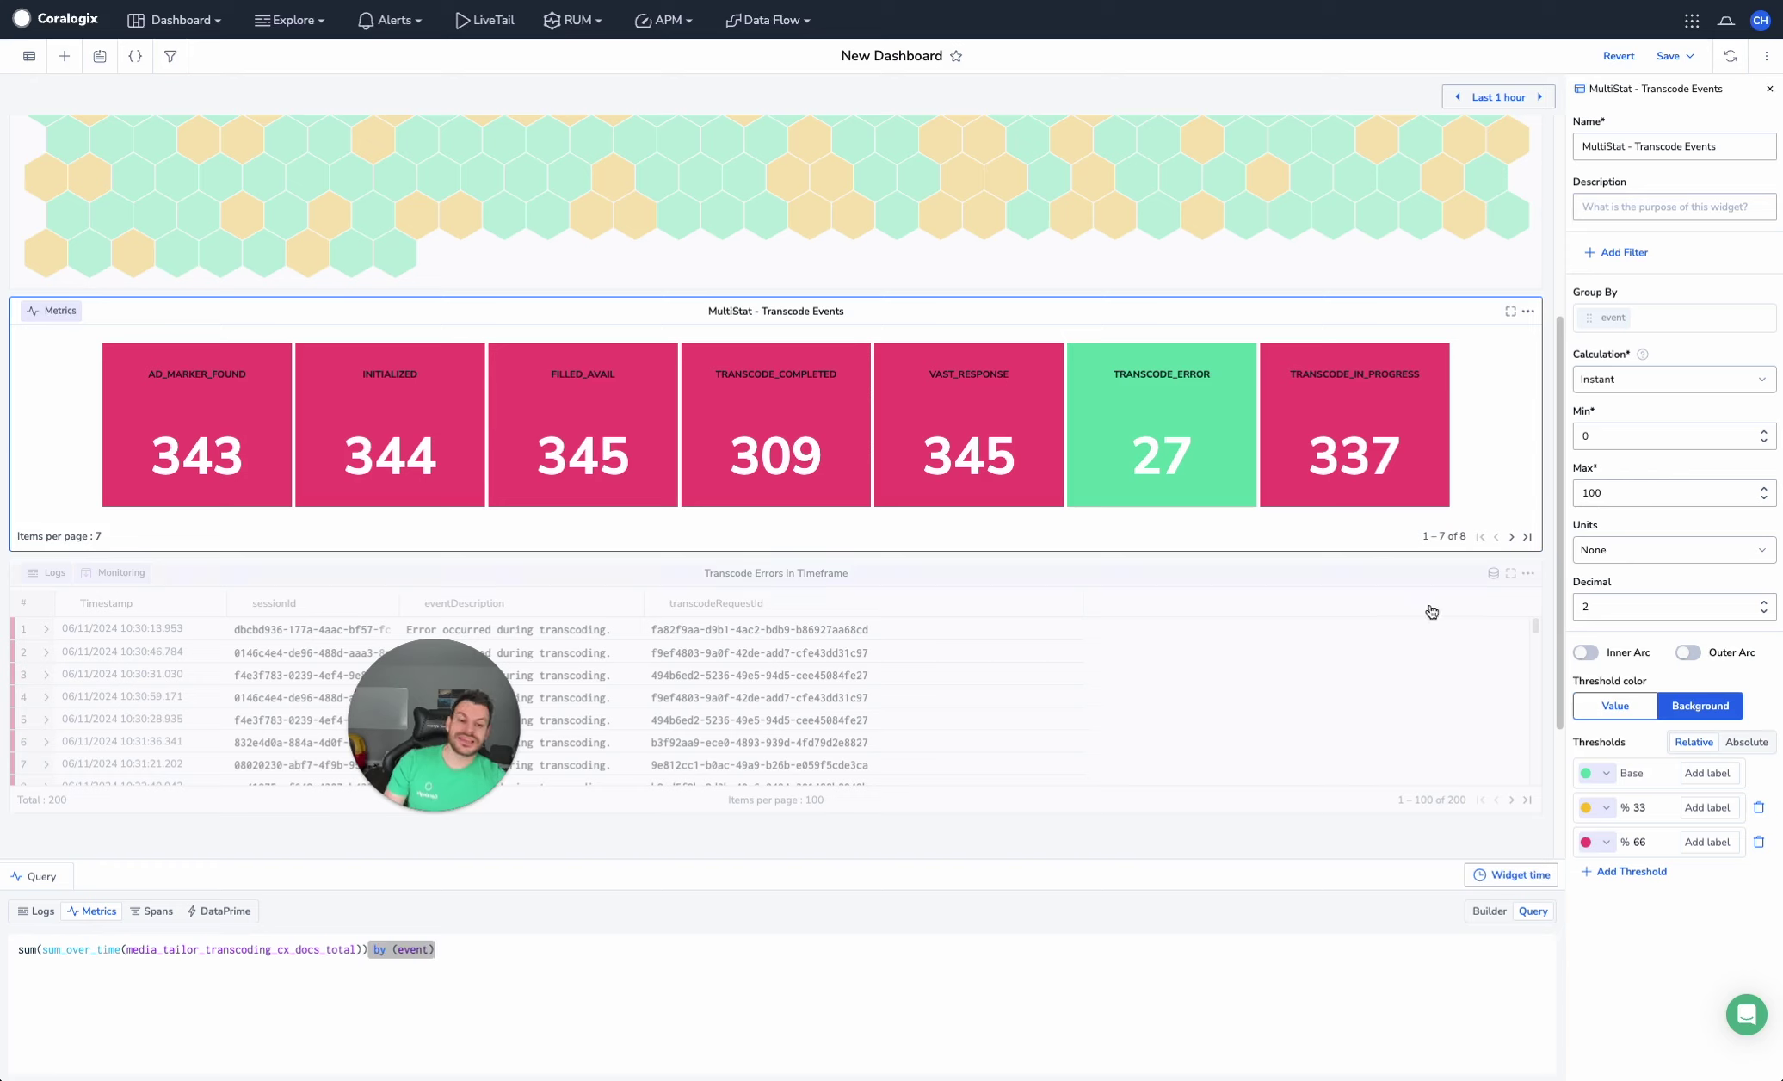
Try the Value threshold color with the inner and outer arcs on the MultiStat widget, and turn both arcs back off
{"action": "left_click", "coordinate": [1614, 705]}
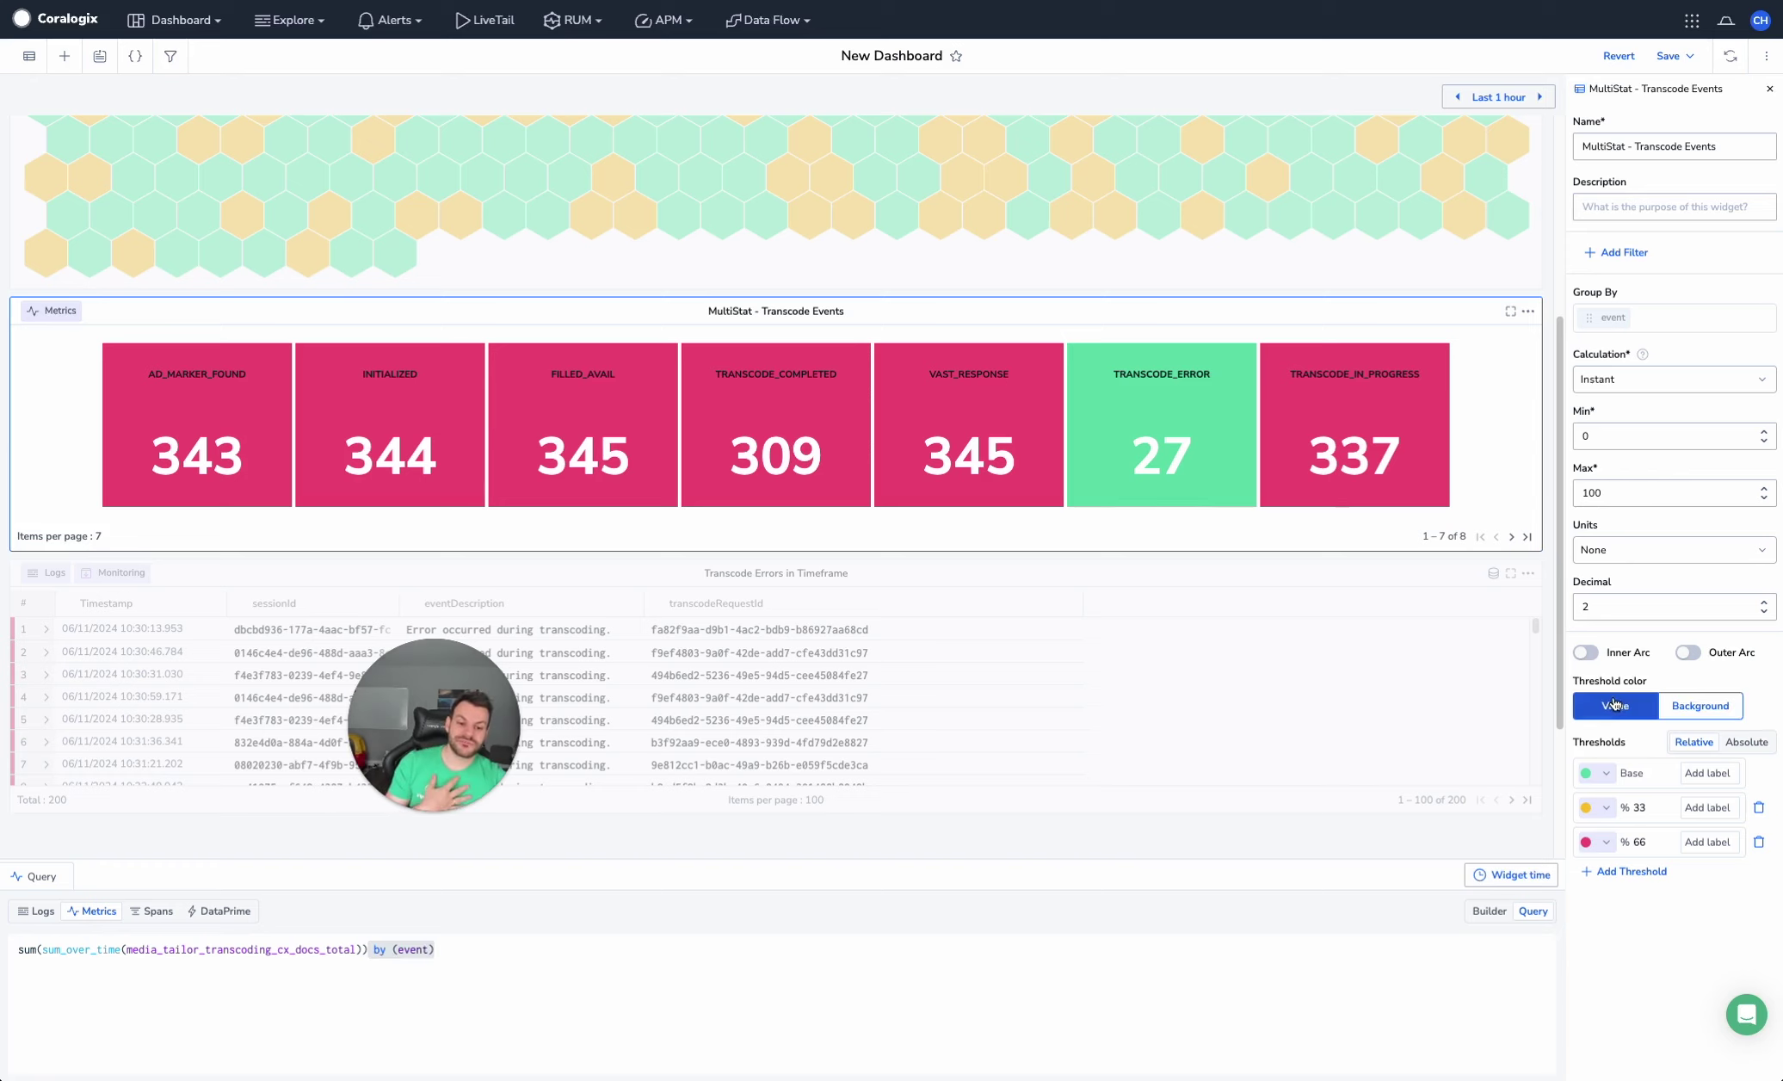
{"action": "left_click", "coordinate": [1585, 652]}
{"action": "left_click", "coordinate": [1687, 652]}
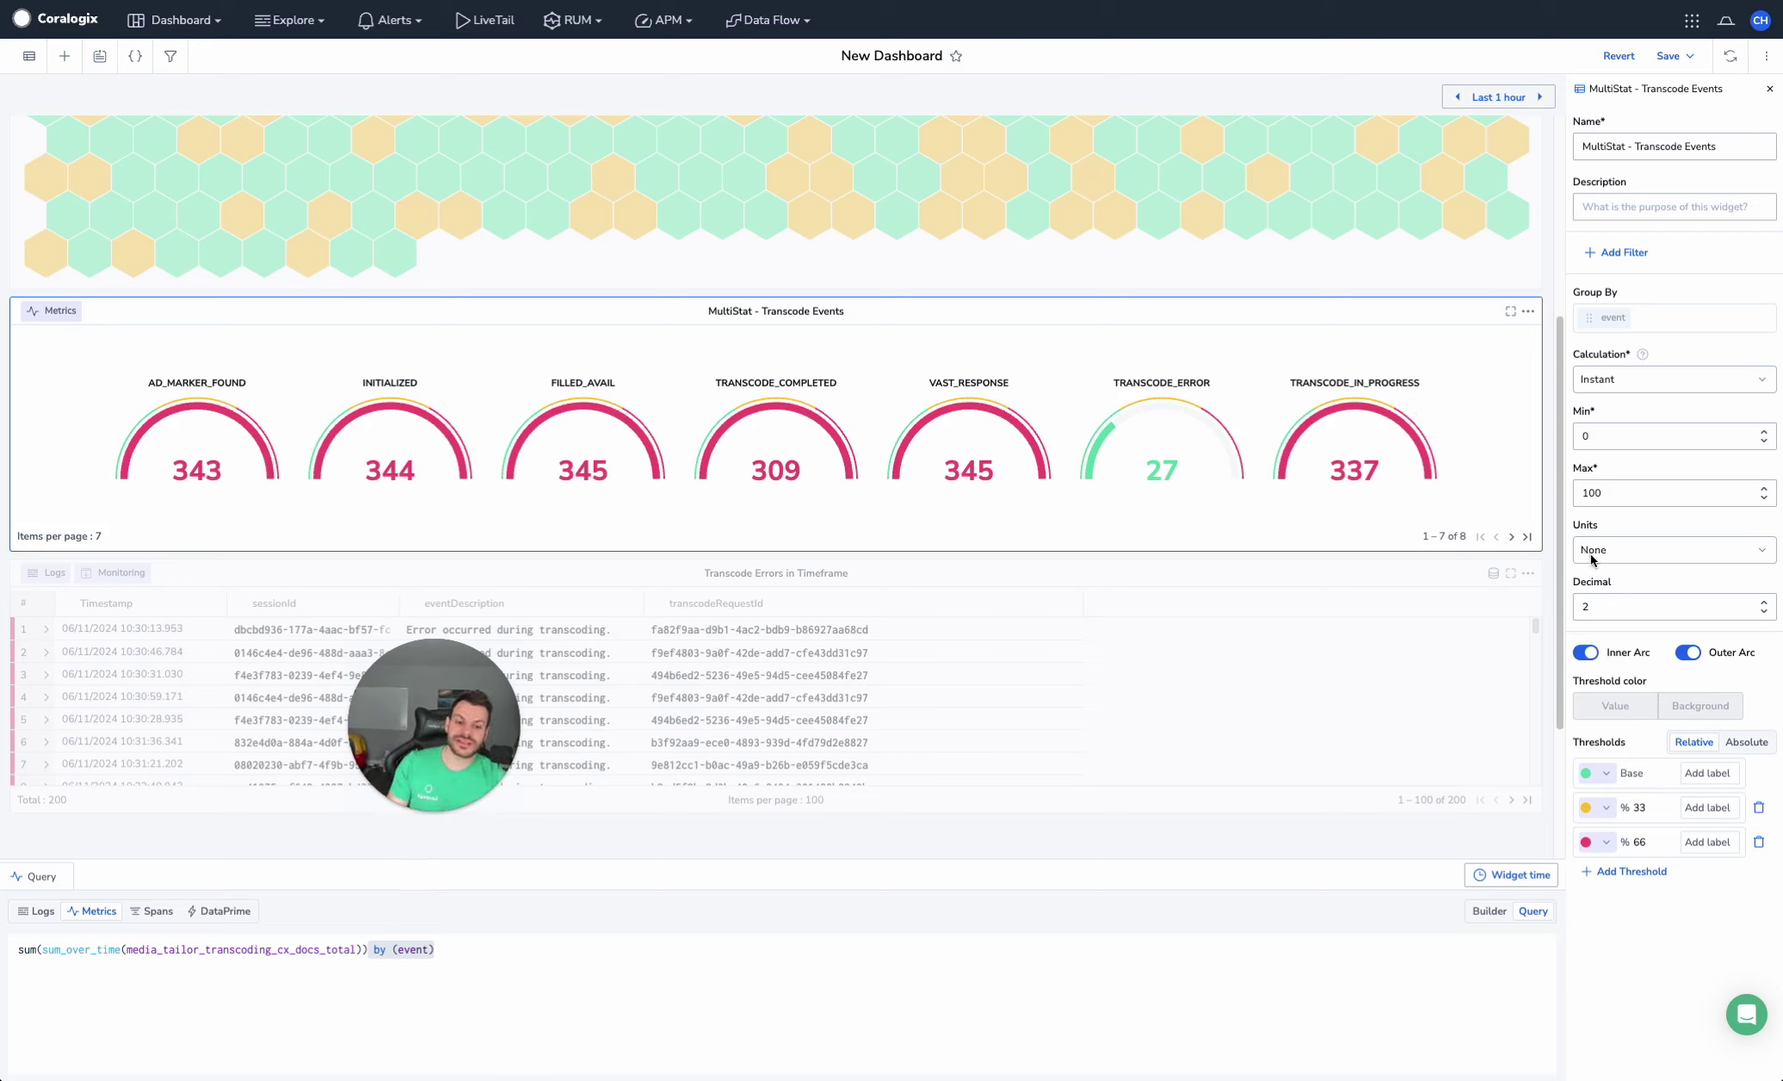
{"action": "left_click", "coordinate": [1584, 653]}
{"action": "left_click", "coordinate": [1688, 654]}
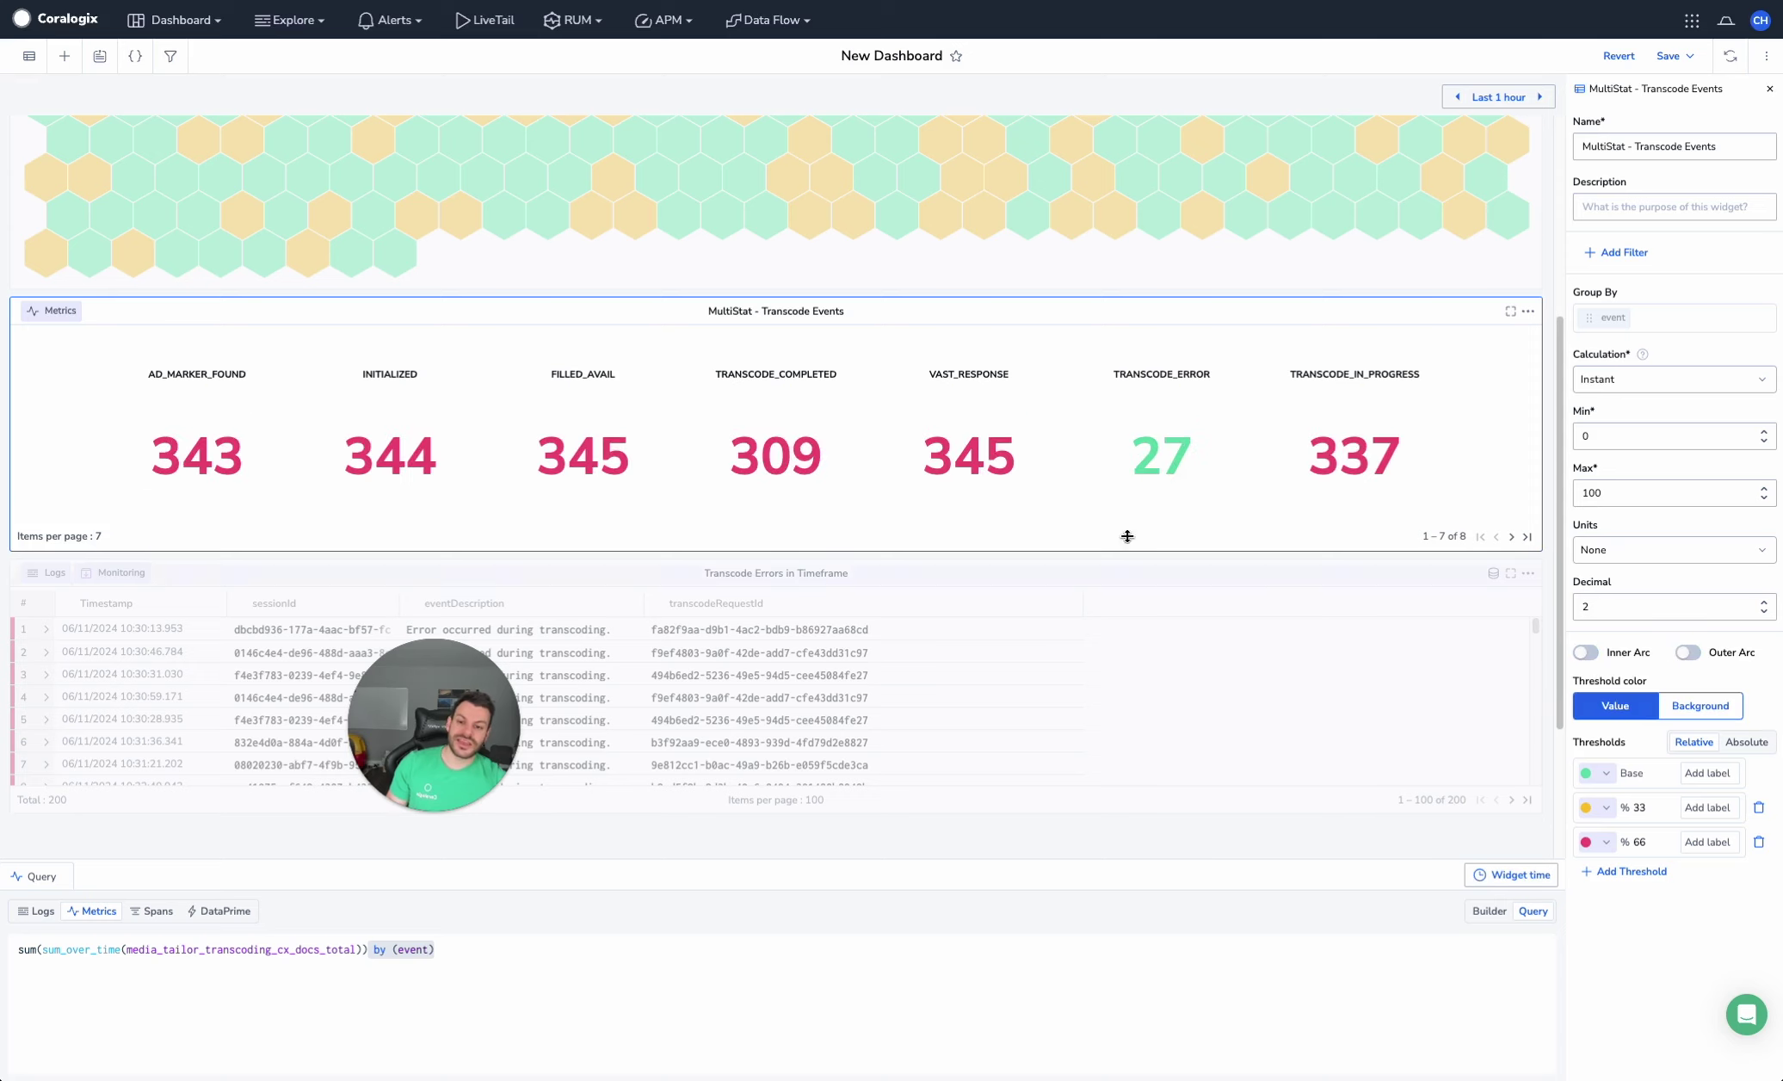
Set the MultiStat widget's threshold color to Background and save the dashboard
{"action": "left_click", "coordinate": [1699, 706]}
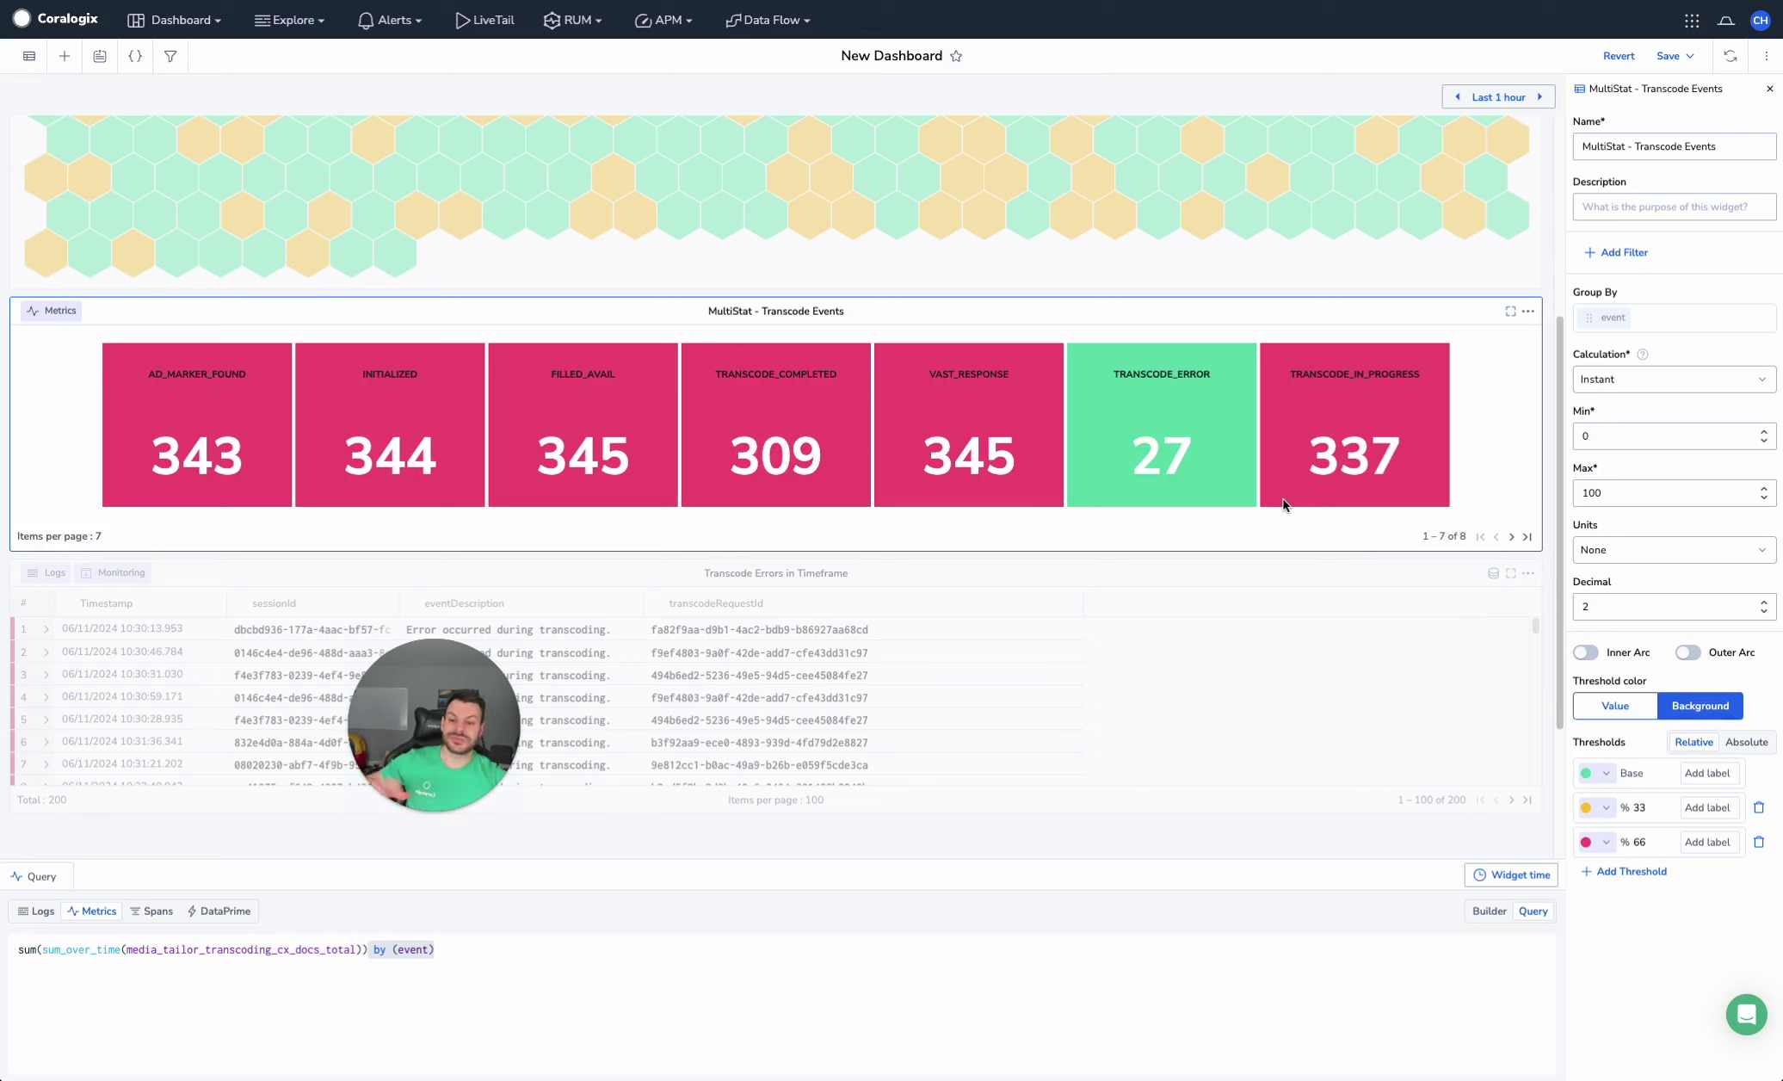
{"action": "left_click", "coordinate": [1666, 56]}
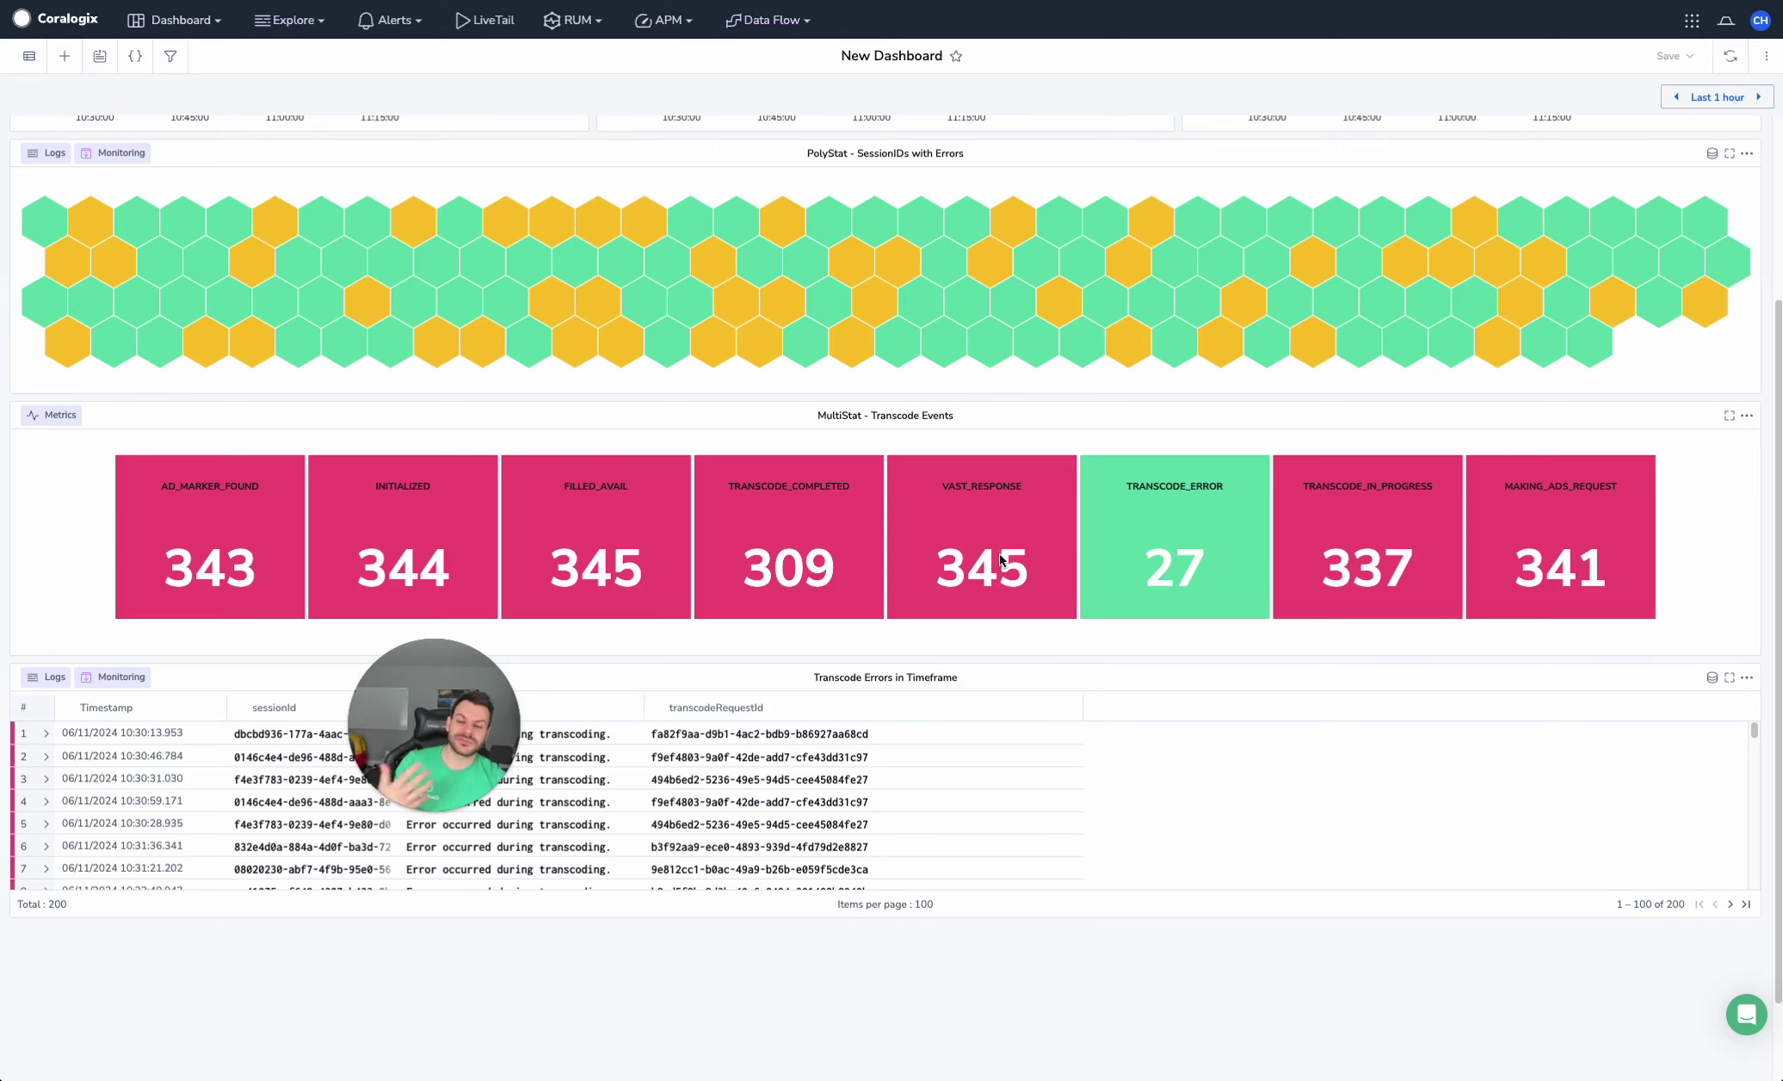
{"action": "scroll", "coordinate": [1029, 519], "scroll_direction": "up", "scroll_amount": 2}
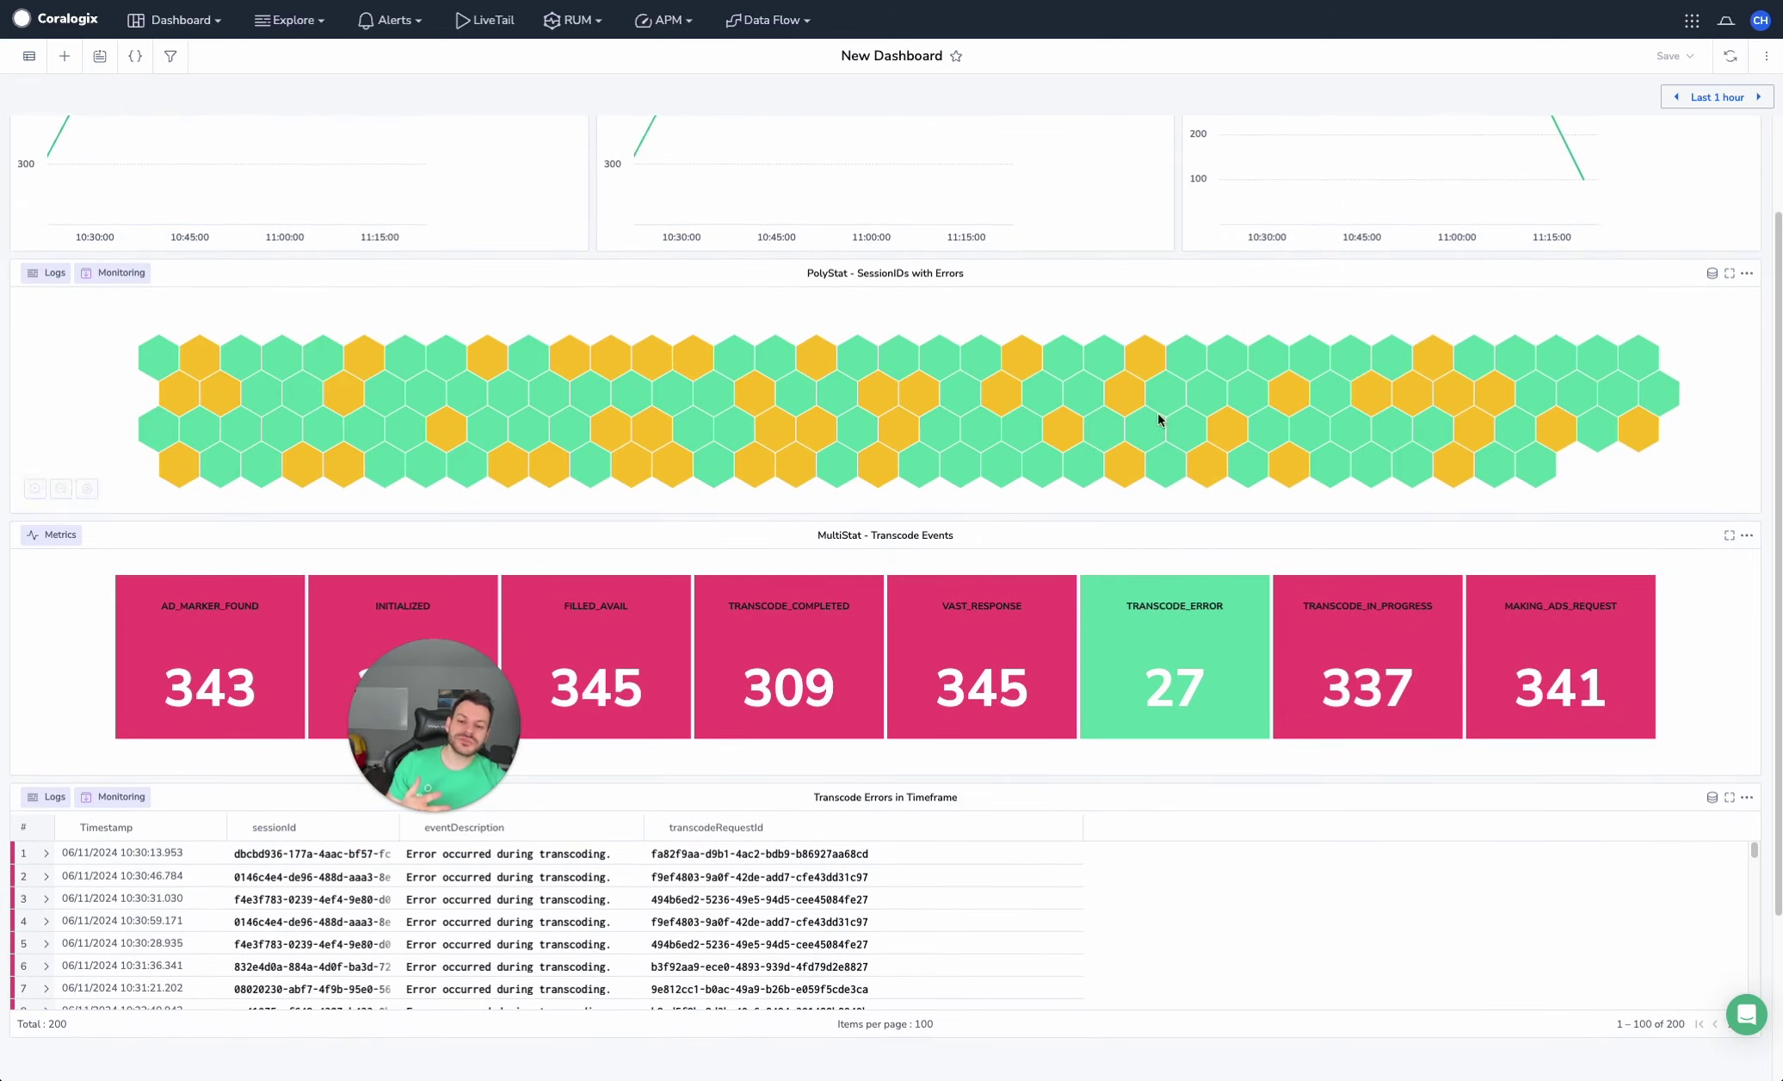
{"action": "scroll", "coordinate": [1146, 641], "scroll_direction": "down", "scroll_amount": 1}
{"action": "scroll", "coordinate": [1141, 542], "scroll_direction": "up", "scroll_amount": 2}
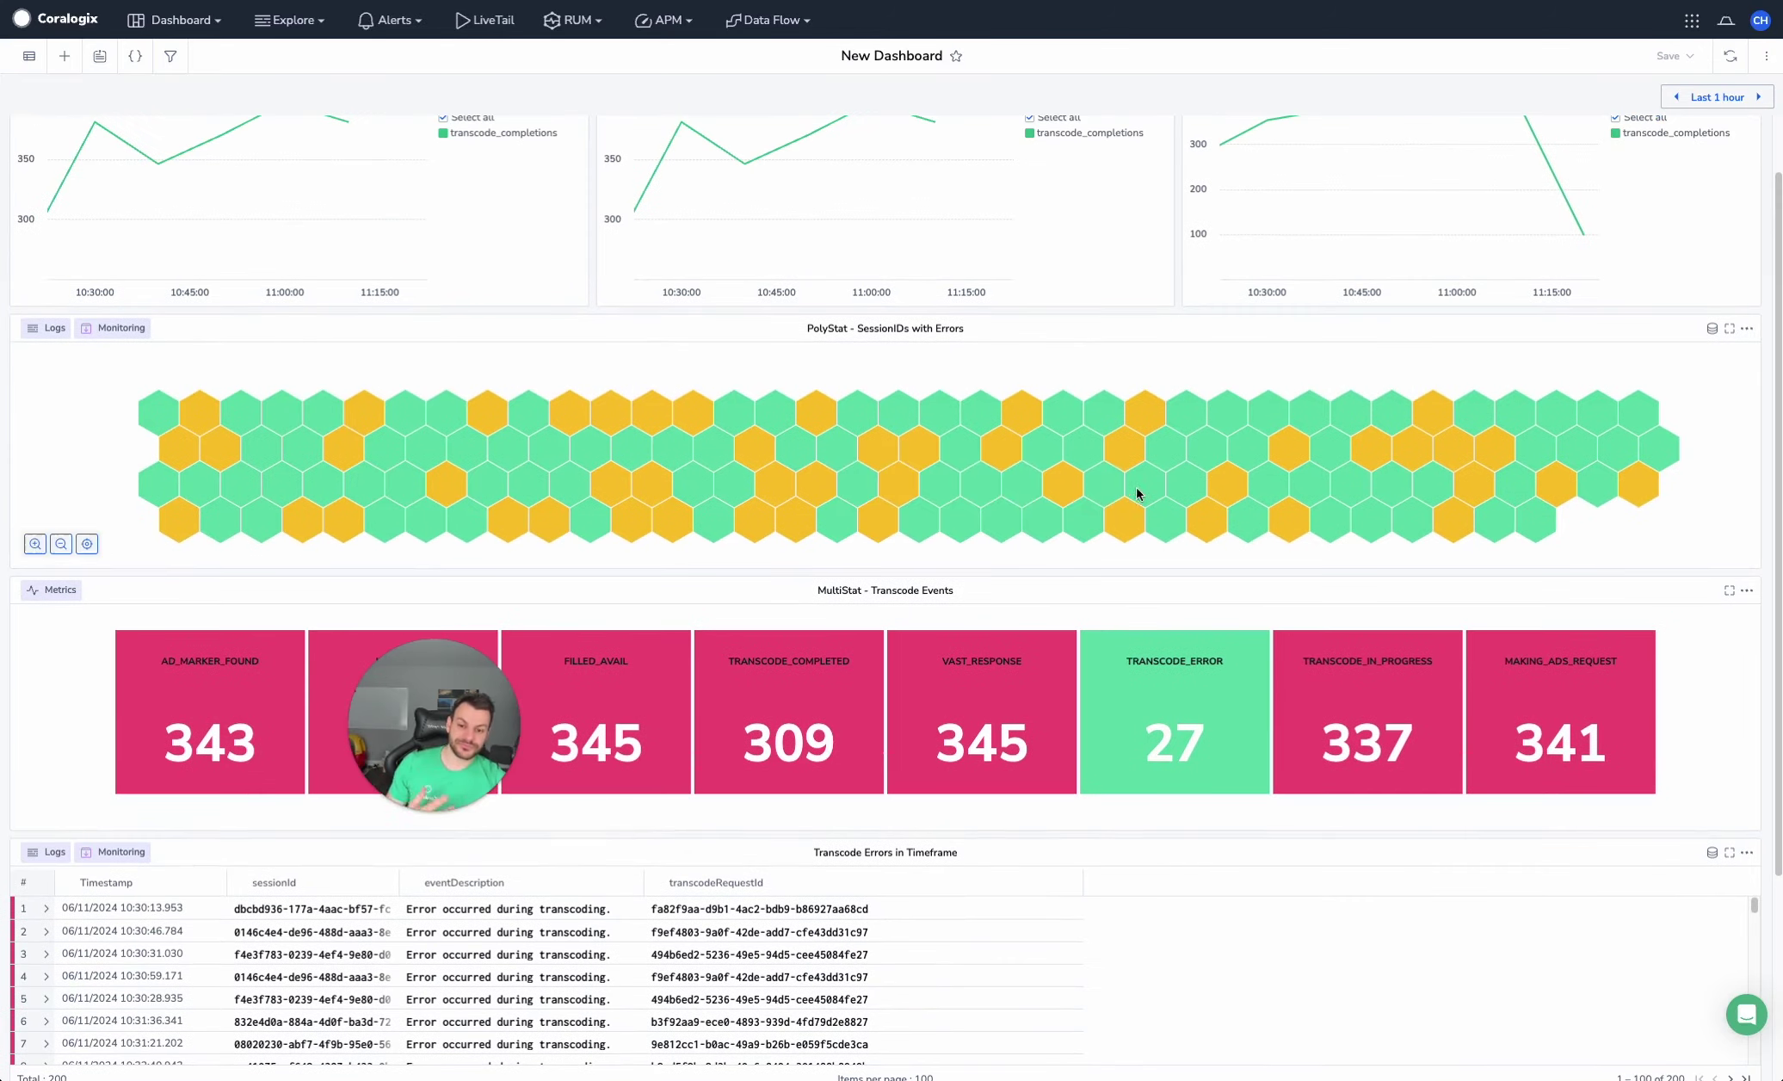
{"action": "mouse_move", "coordinate": [1122, 469]}
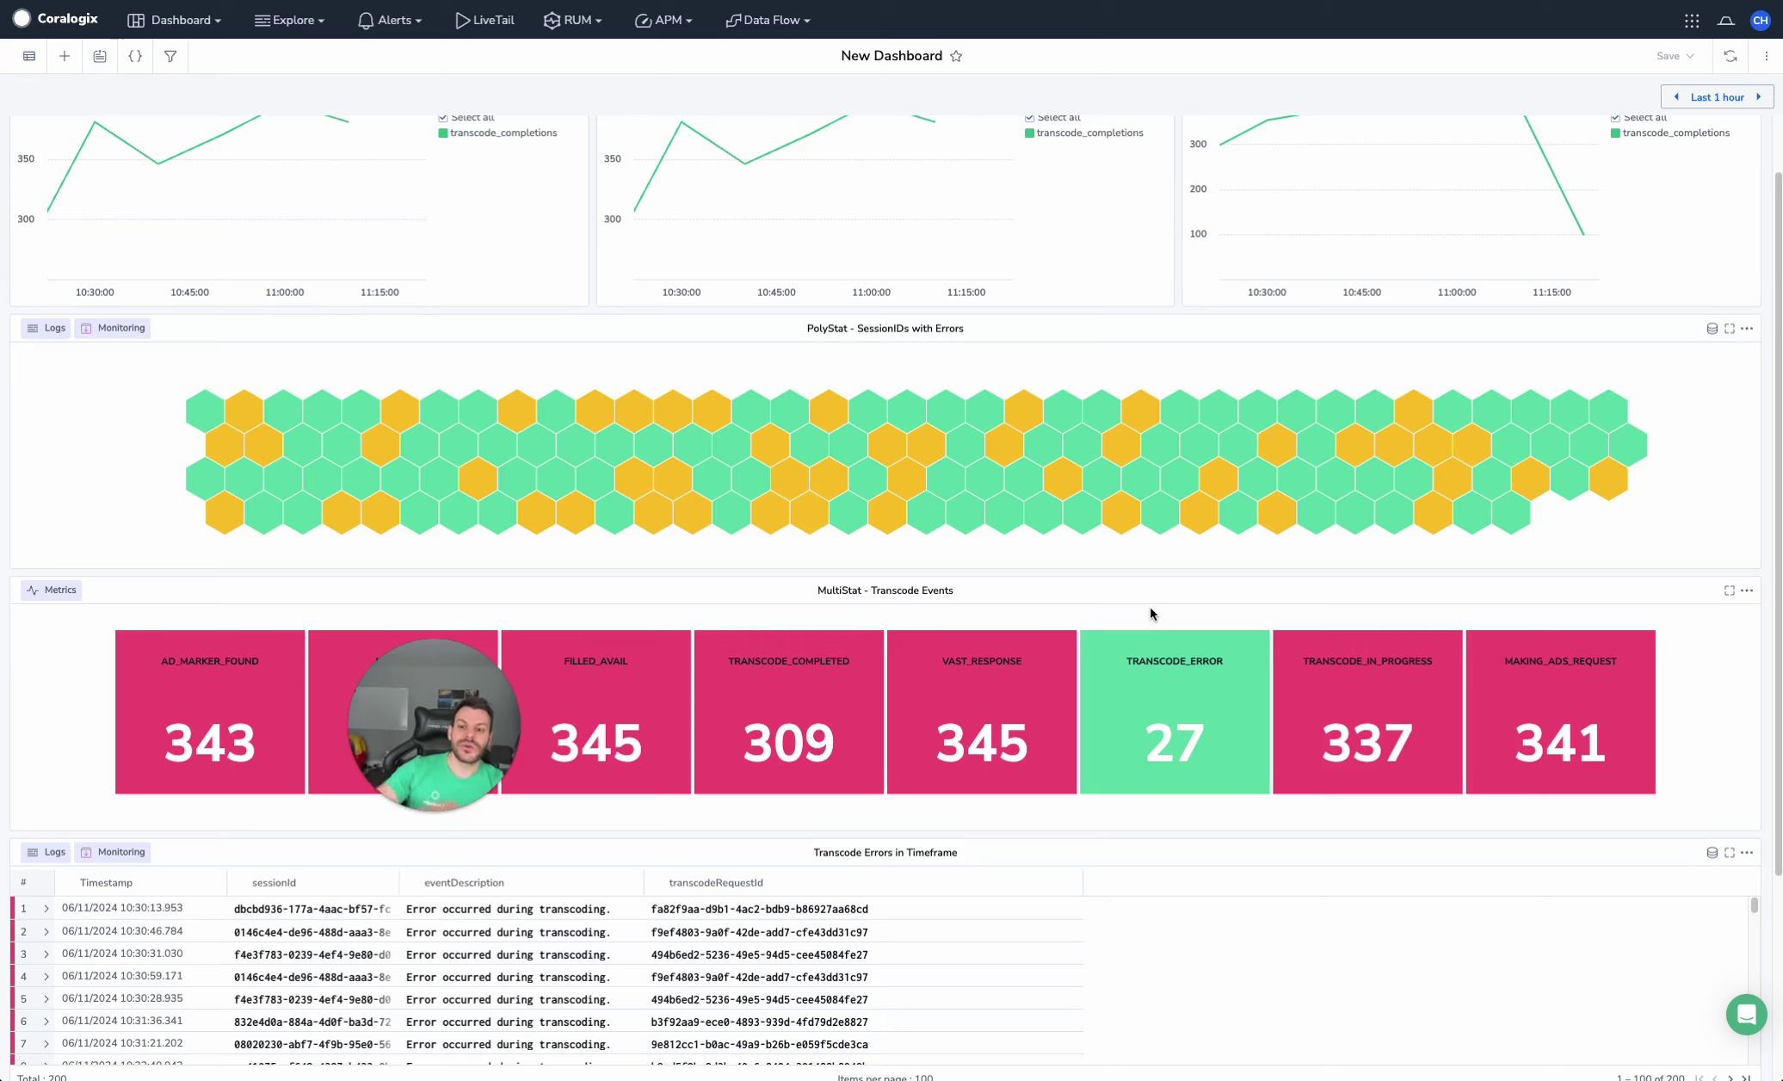
Open the Transcode Errors in Timeframe table's settings, scan its rows and view the actions for the first row's session ID
{"action": "scroll", "coordinate": [1153, 606], "scroll_direction": "down", "scroll_amount": 3}
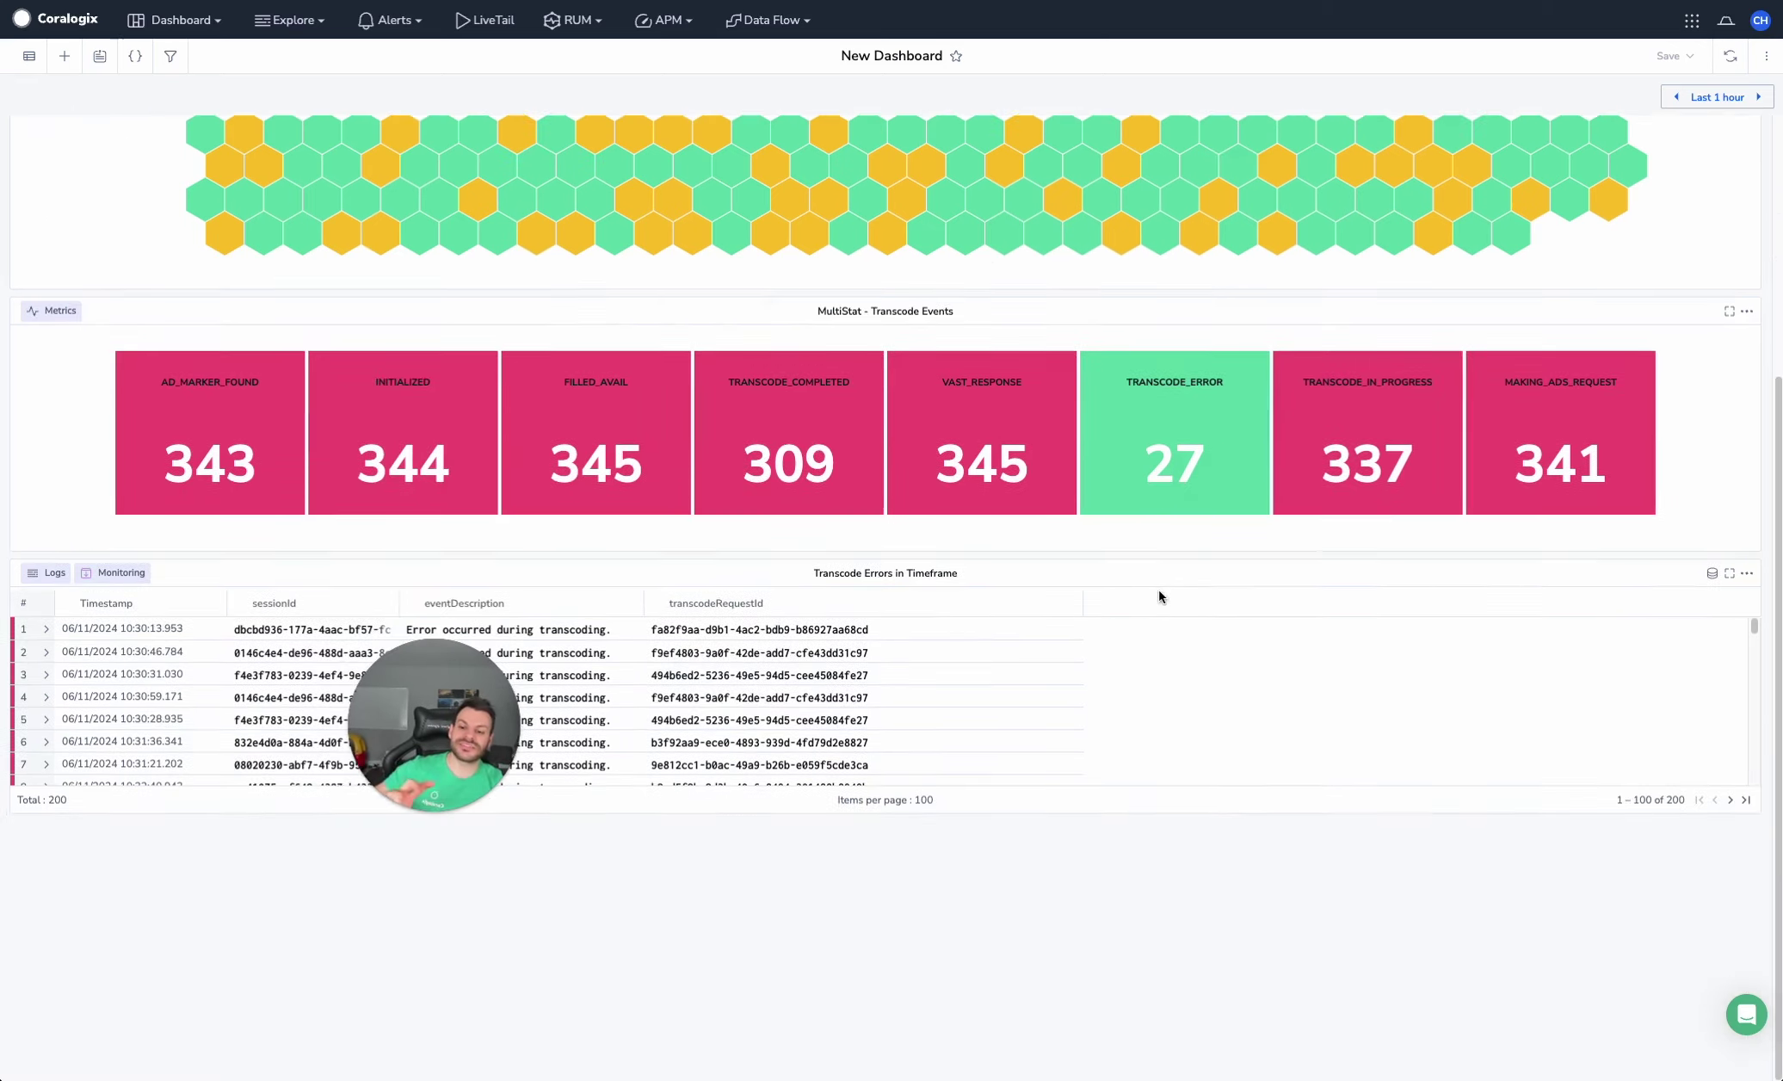
{"action": "left_click", "coordinate": [1053, 577]}
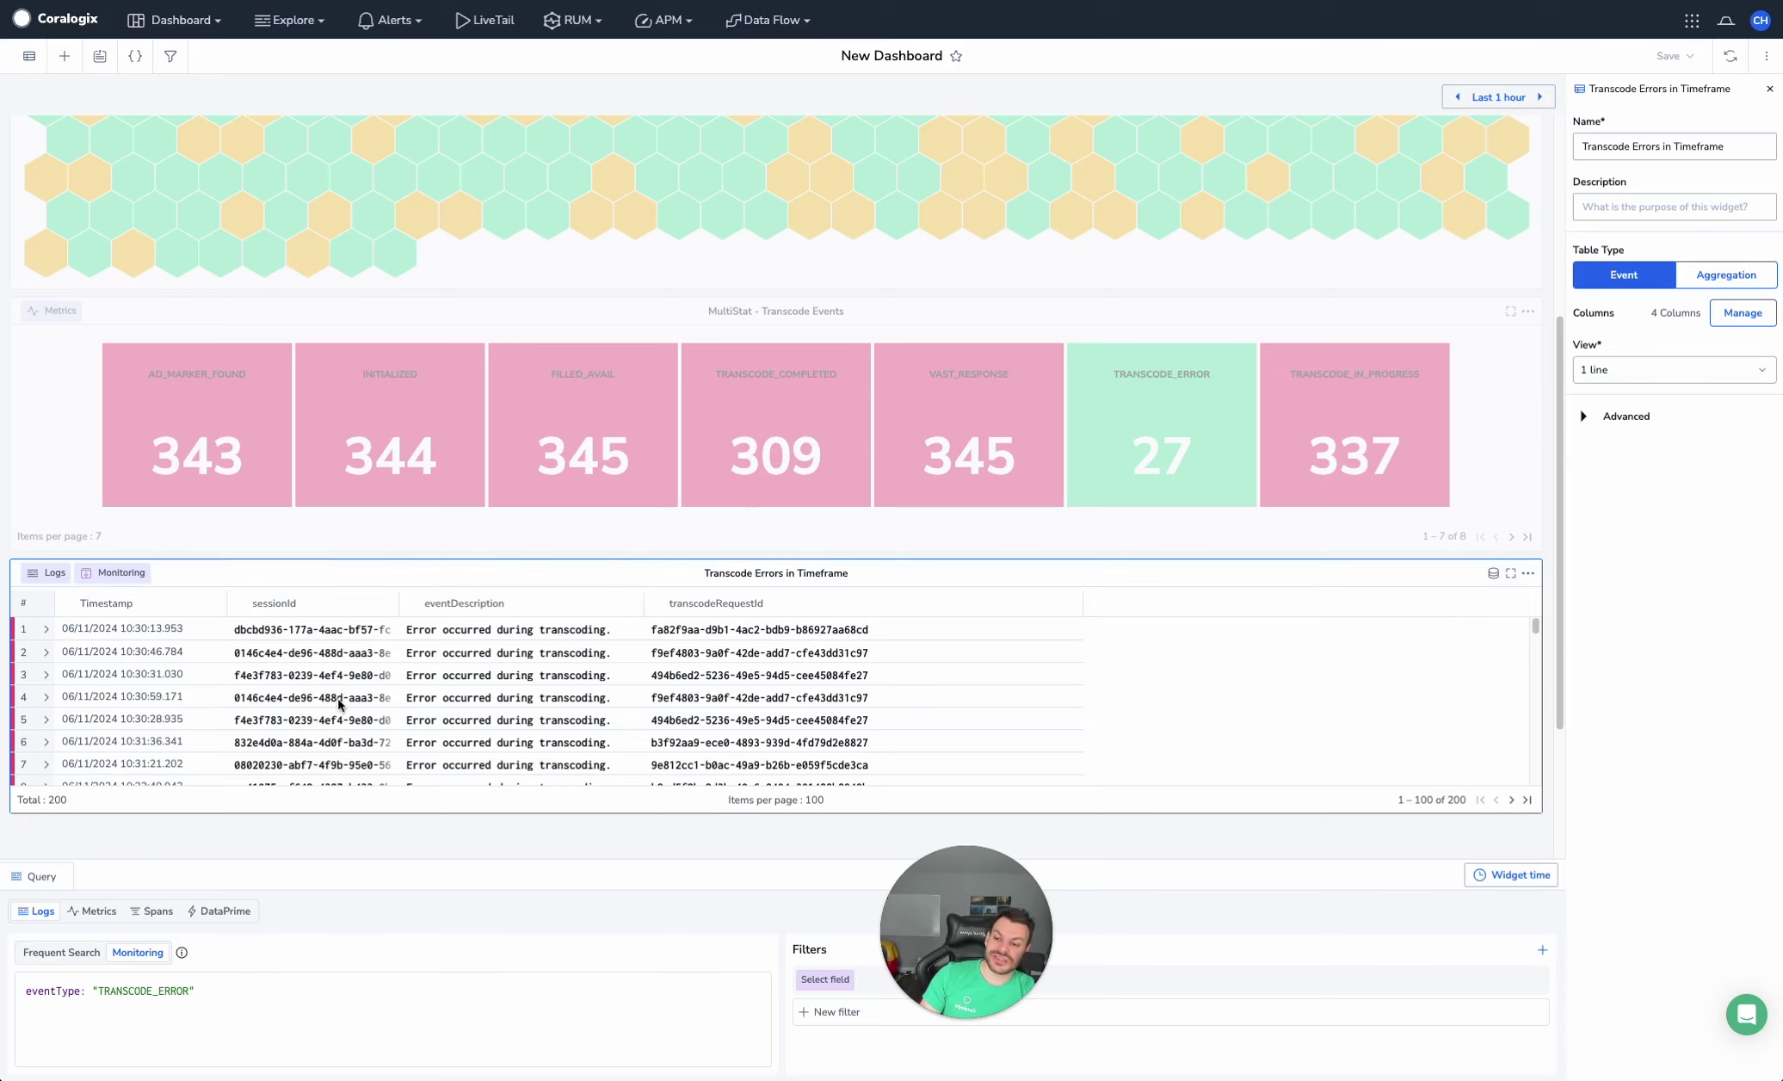
{"action": "scroll", "coordinate": [508, 688], "scroll_direction": "down", "scroll_amount": 5}
{"action": "scroll", "coordinate": [506, 711], "scroll_direction": "up", "scroll_amount": 5}
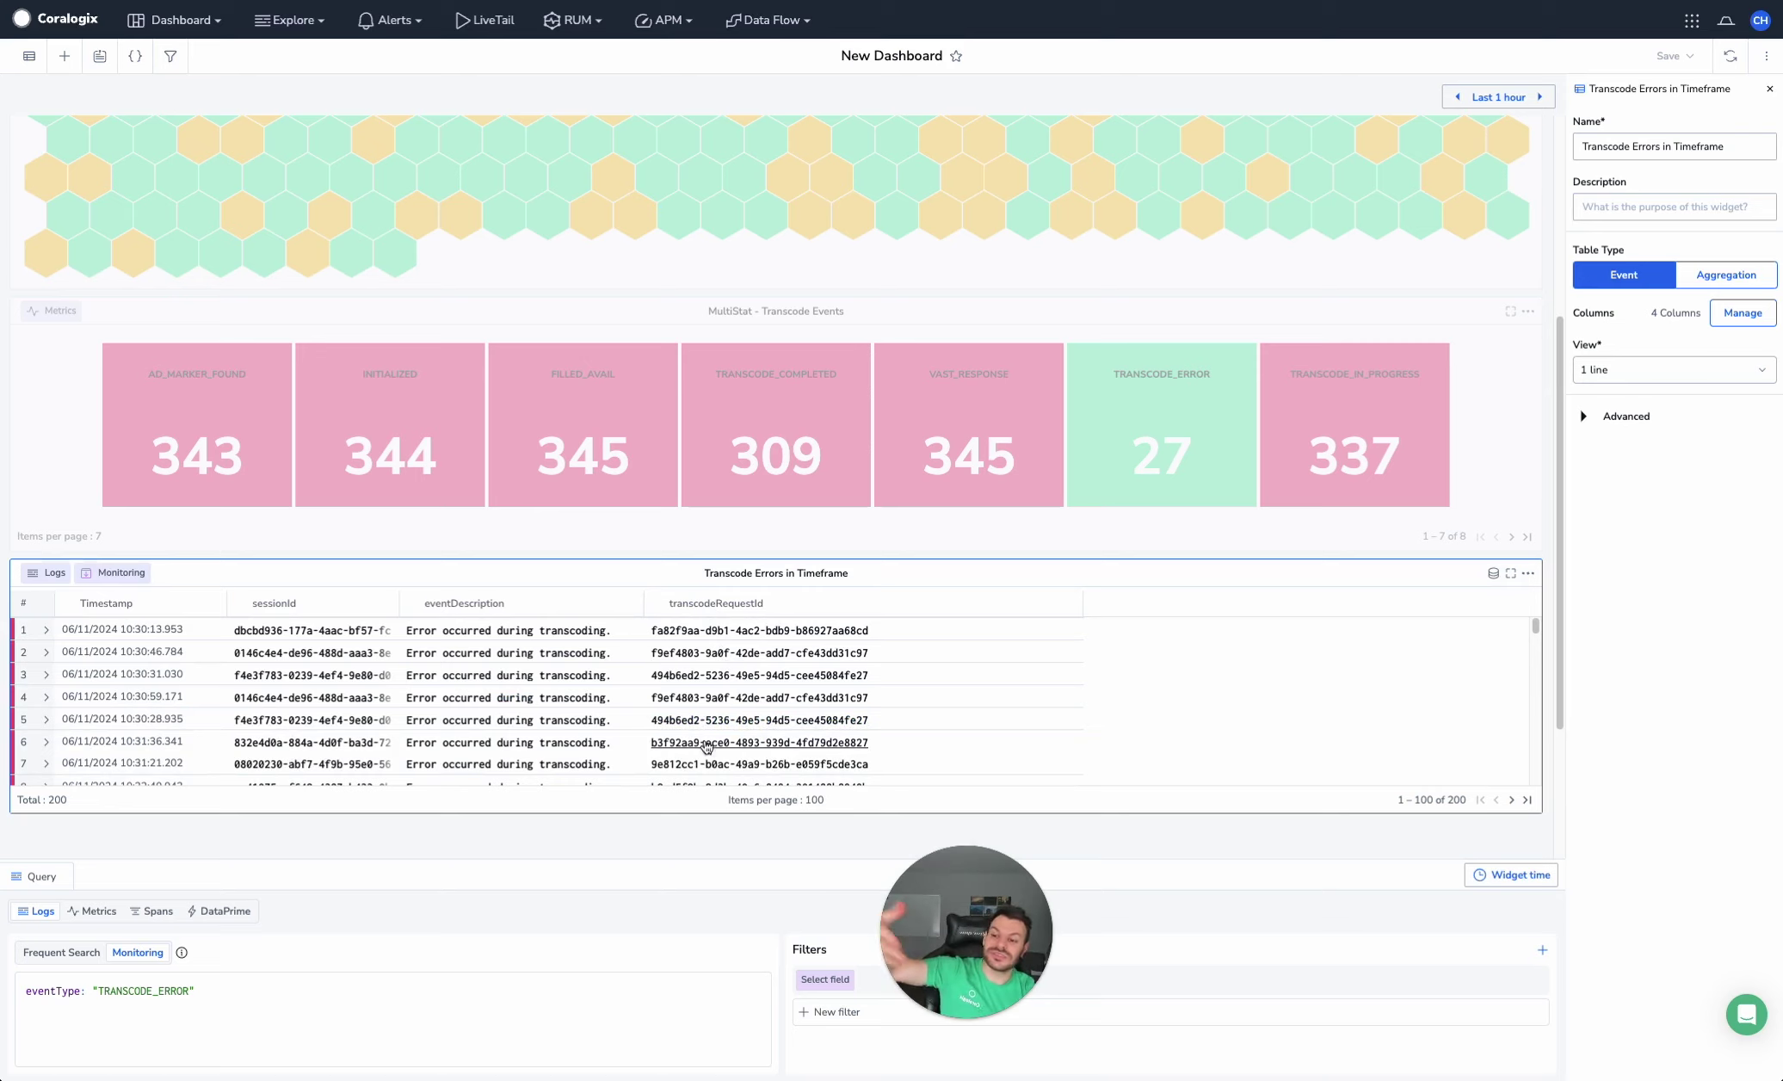
{"action": "left_click", "coordinate": [332, 633]}
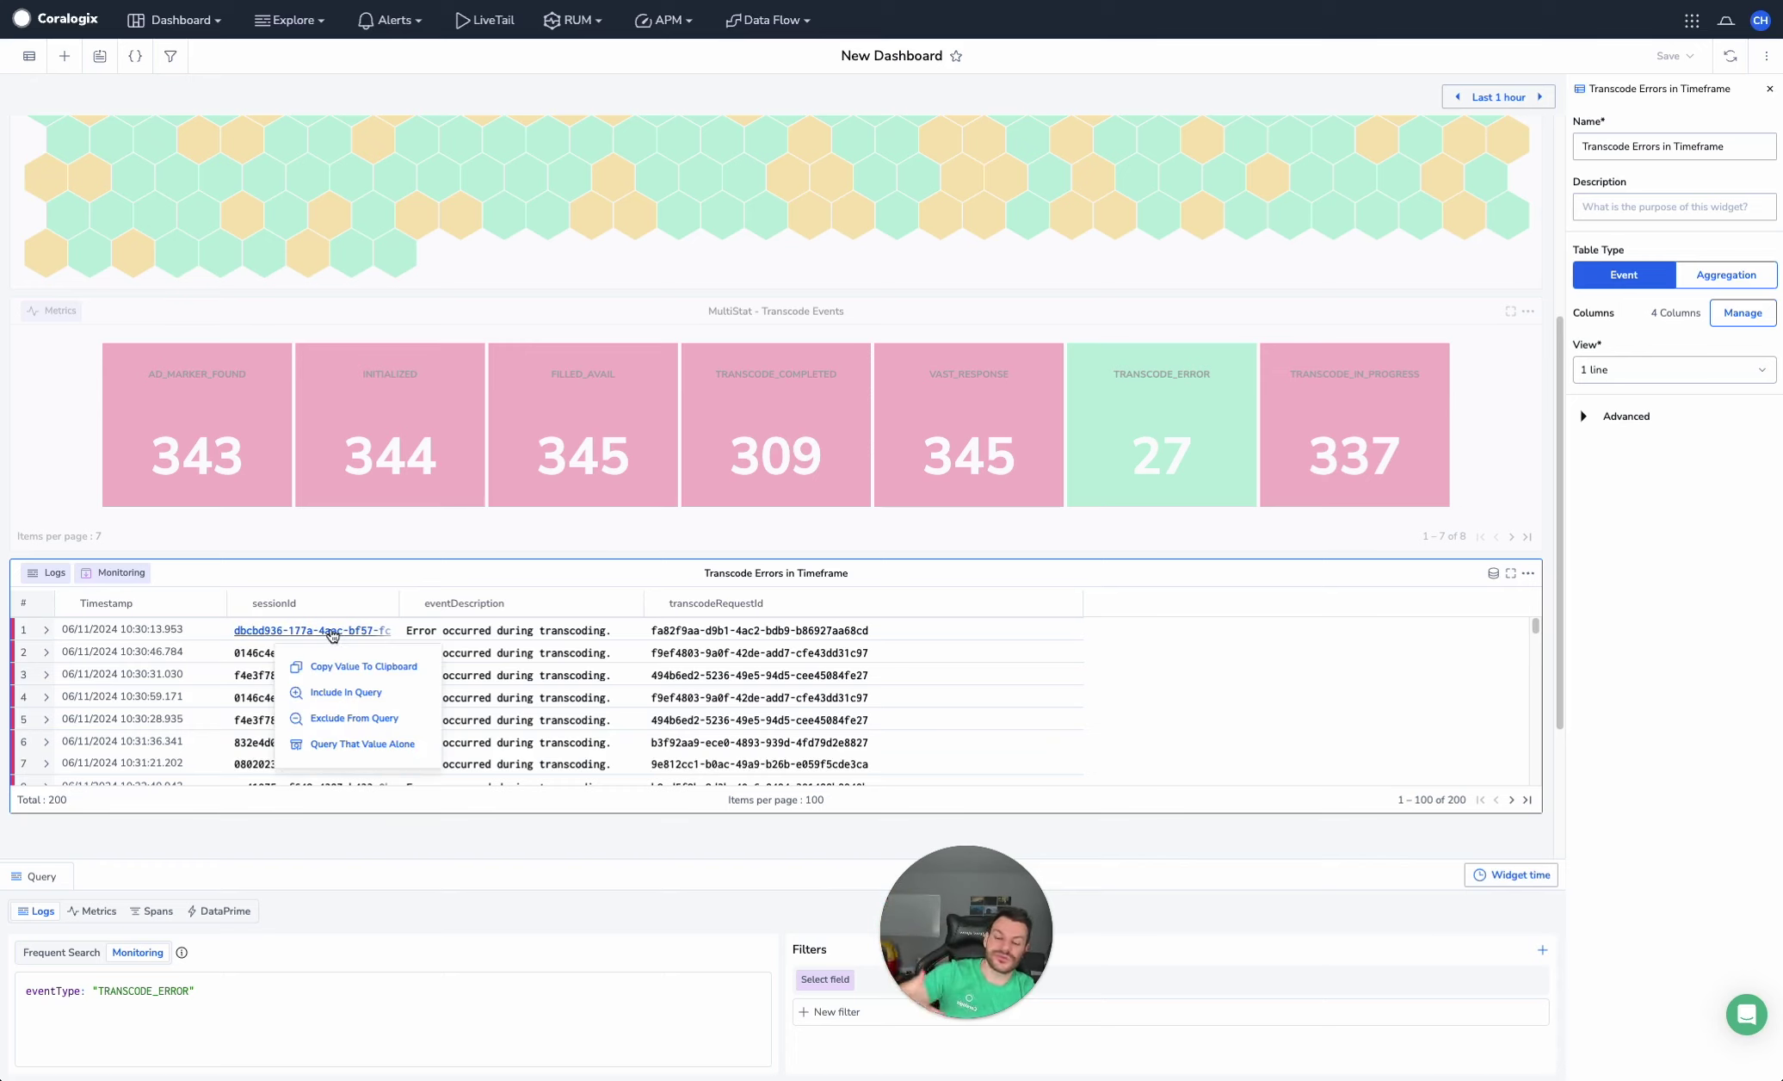
{"action": "left_click", "coordinate": [1153, 668]}
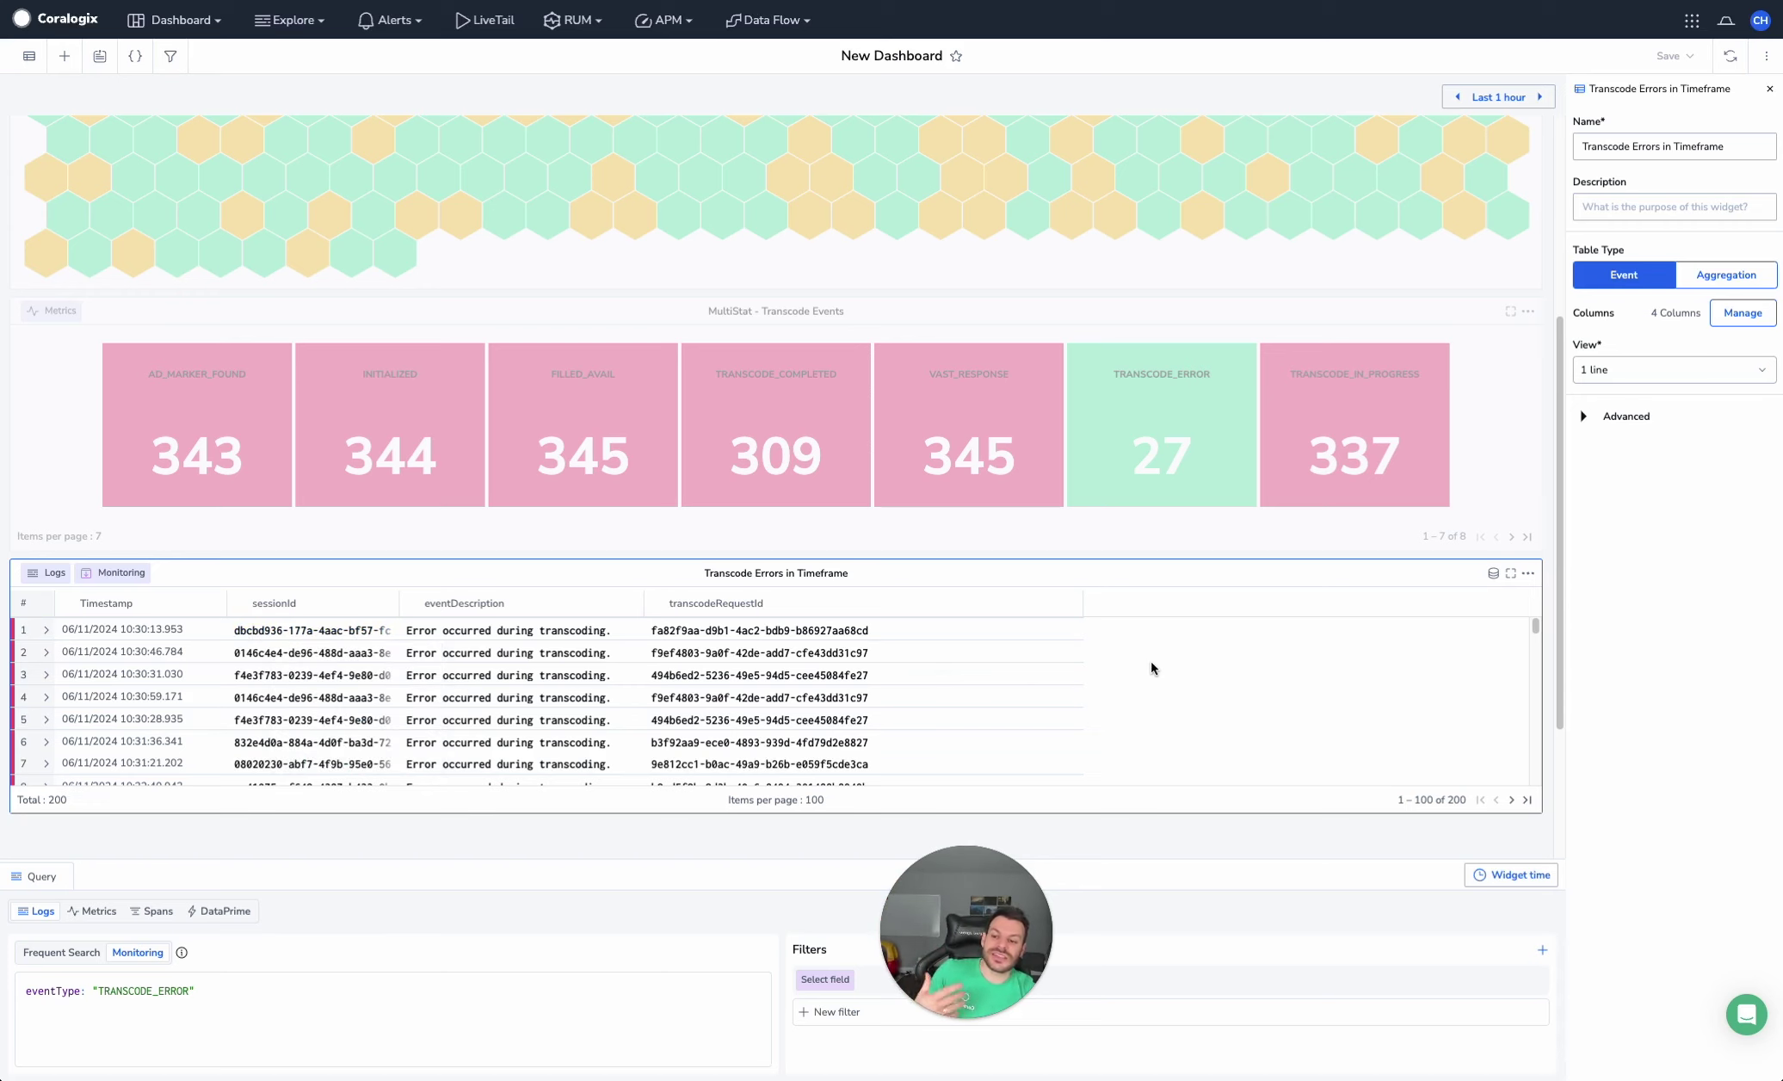